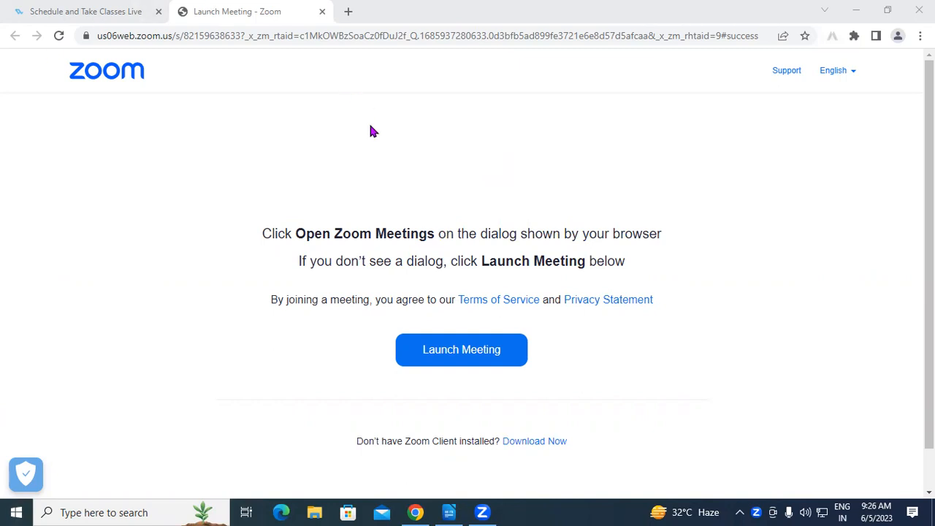
Switch to the blank LibreOffice Writer document and open the Insert Table dialog.
{"action": "left_click", "coordinate": [448, 512]}
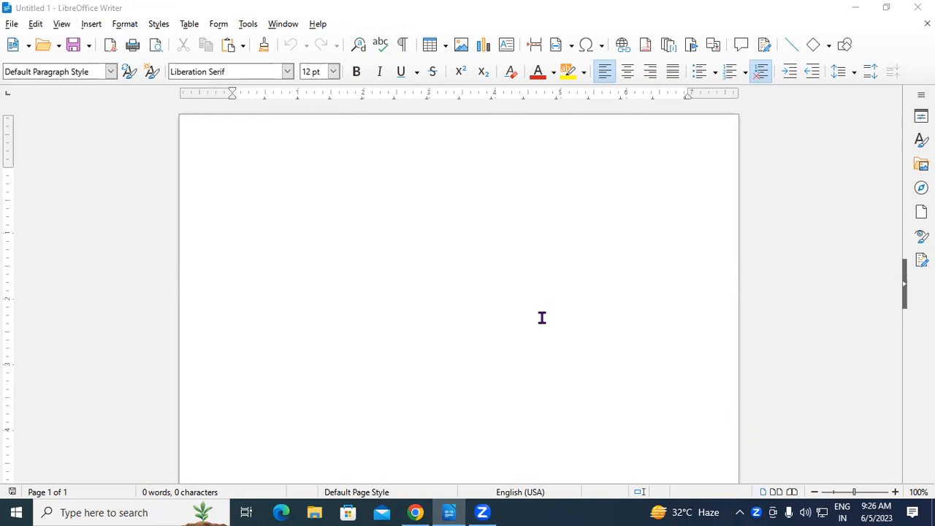
{"action": "left_click", "coordinate": [273, 198]}
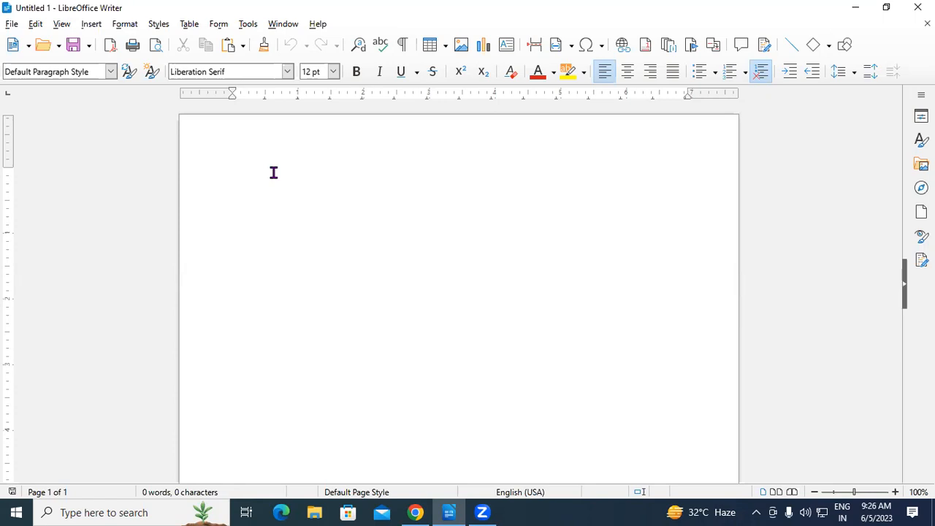
{"action": "left_click", "coordinate": [189, 24]}
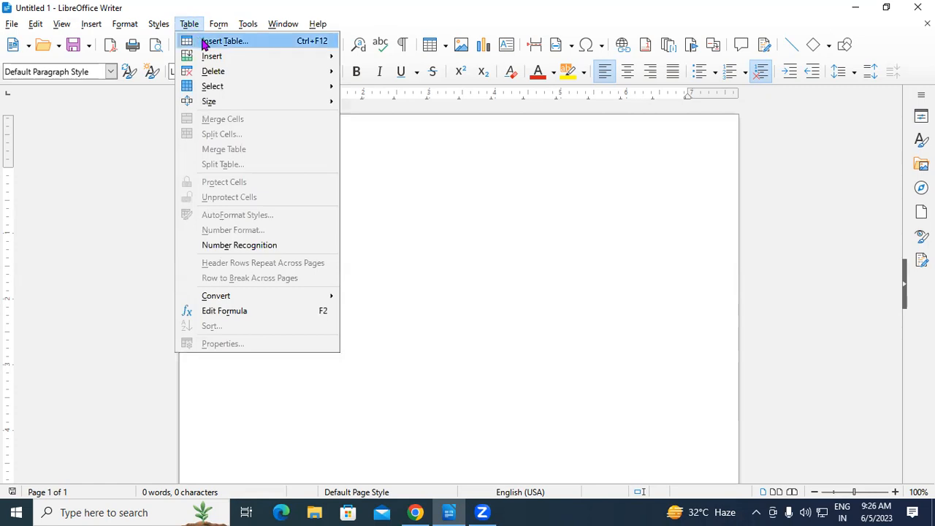
{"action": "mouse_move", "coordinate": [234, 59]}
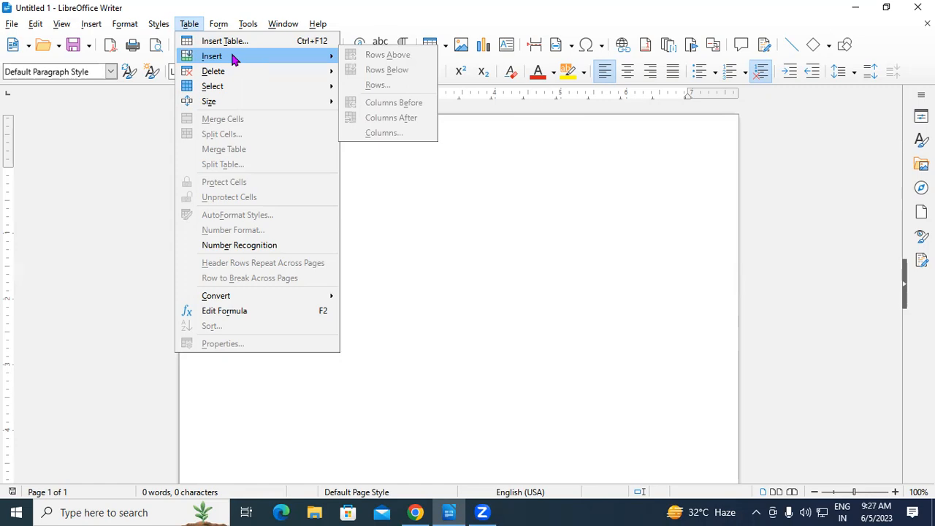
{"action": "left_click", "coordinate": [257, 46]}
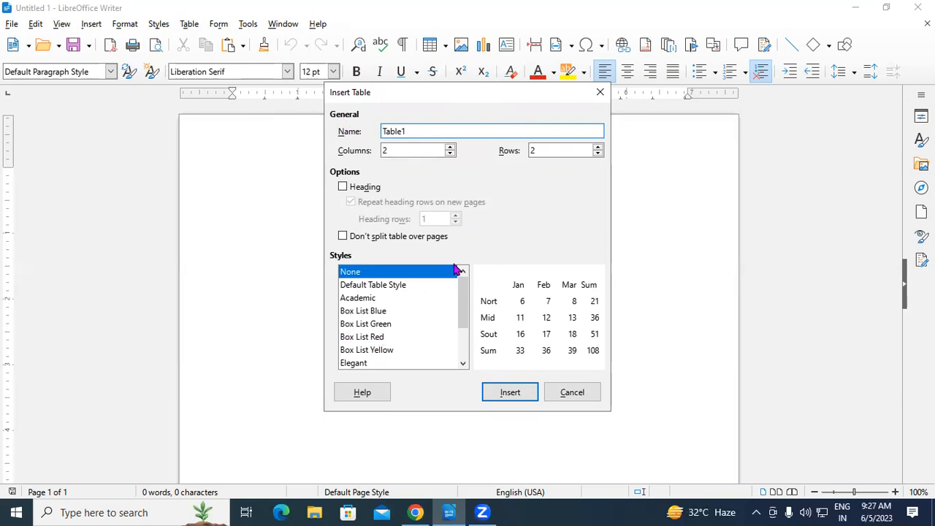
Preview the table styles, including Box List Yellow, Box List Red, Elegant and Simple Grid Rows, and set the style back to None.
{"action": "left_click", "coordinate": [382, 350]}
{"action": "left_click", "coordinate": [383, 337]}
{"action": "left_click", "coordinate": [382, 311]}
{"action": "left_click", "coordinate": [382, 298]}
{"action": "left_click", "coordinate": [378, 338]}
{"action": "left_click", "coordinate": [431, 361]}
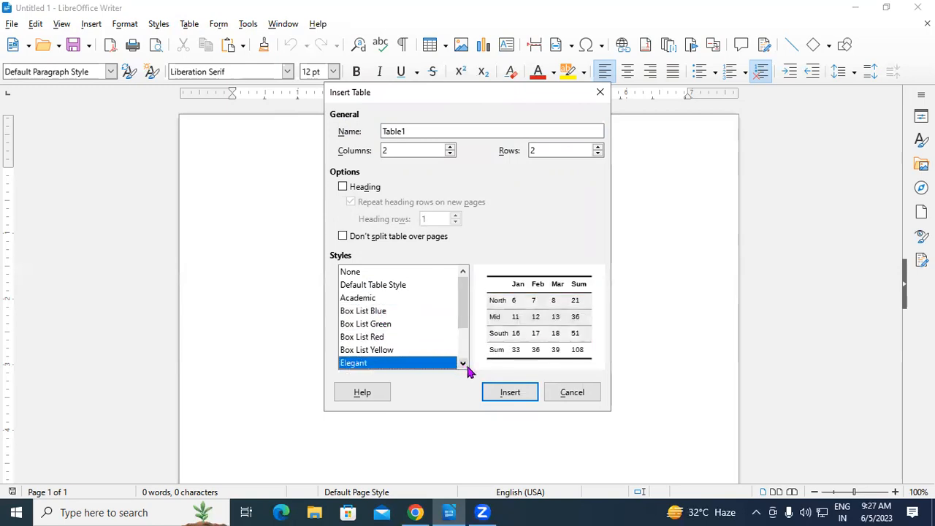
{"action": "left_click", "coordinate": [463, 364]}
{"action": "left_click", "coordinate": [388, 338]}
{"action": "left_click", "coordinate": [365, 354]}
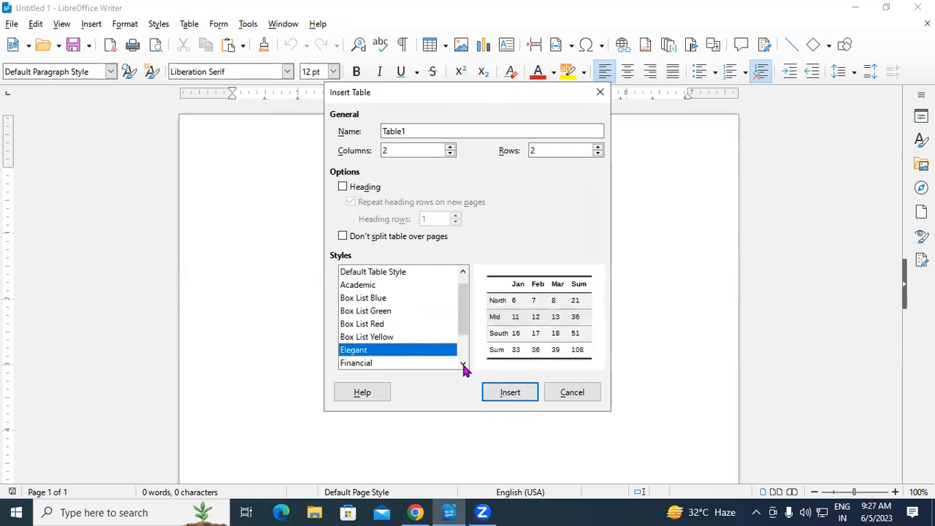
{"action": "left_click", "coordinate": [463, 363]}
{"action": "left_click", "coordinate": [463, 363]}
{"action": "left_click", "coordinate": [463, 363]}
{"action": "left_click", "coordinate": [399, 354]}
{"action": "left_click", "coordinate": [384, 337]}
{"action": "left_click", "coordinate": [379, 313]}
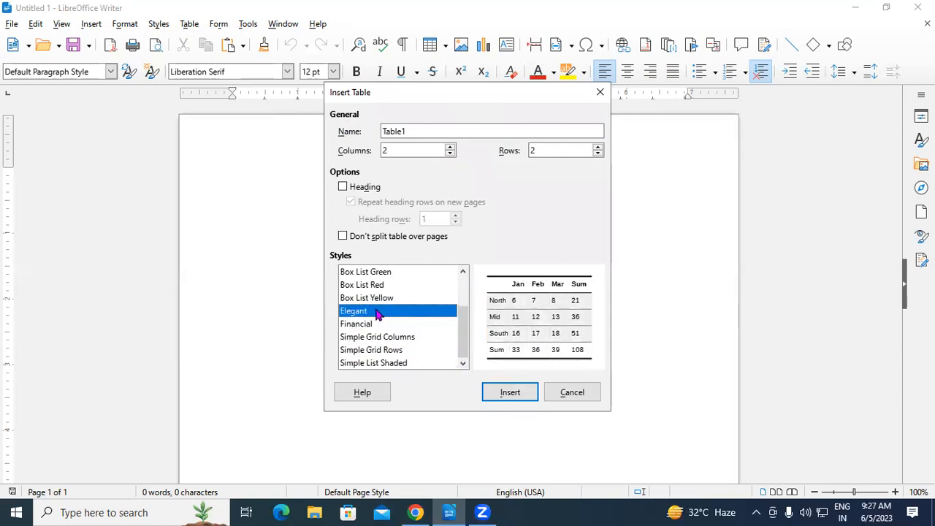
{"action": "left_click", "coordinate": [382, 363]}
{"action": "left_click", "coordinate": [379, 351]}
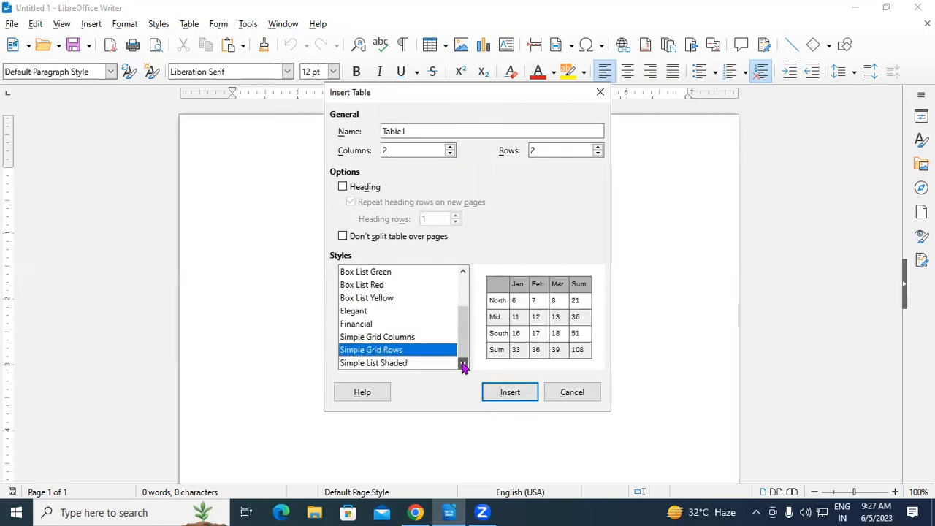
{"action": "left_click", "coordinate": [378, 311]}
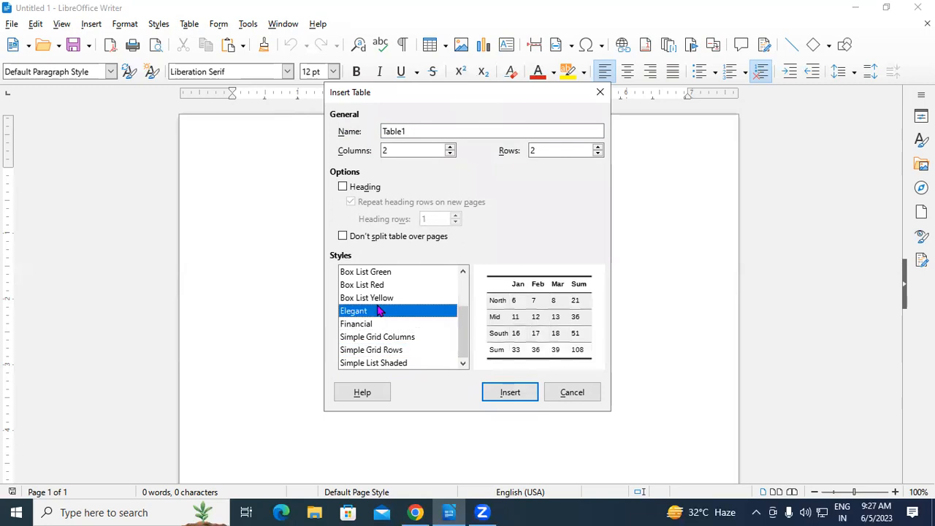
{"action": "left_click", "coordinate": [376, 289]}
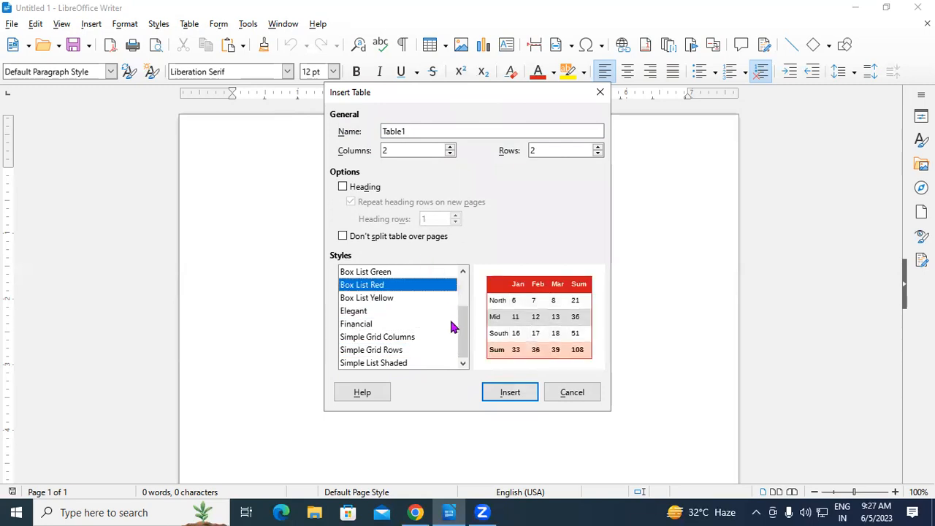
{"action": "left_click_drag", "start_coordinate": [466, 351], "coordinate": [471, 302]}
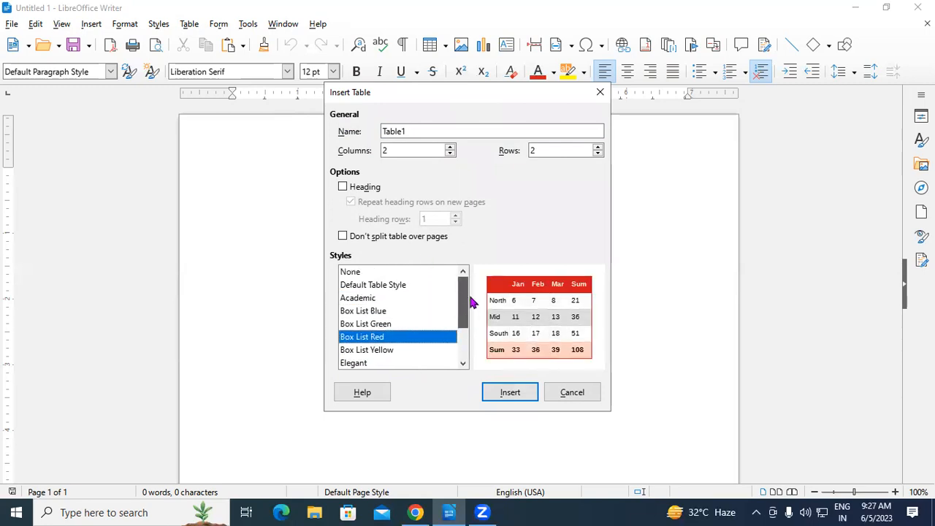
{"action": "left_click", "coordinate": [372, 274]}
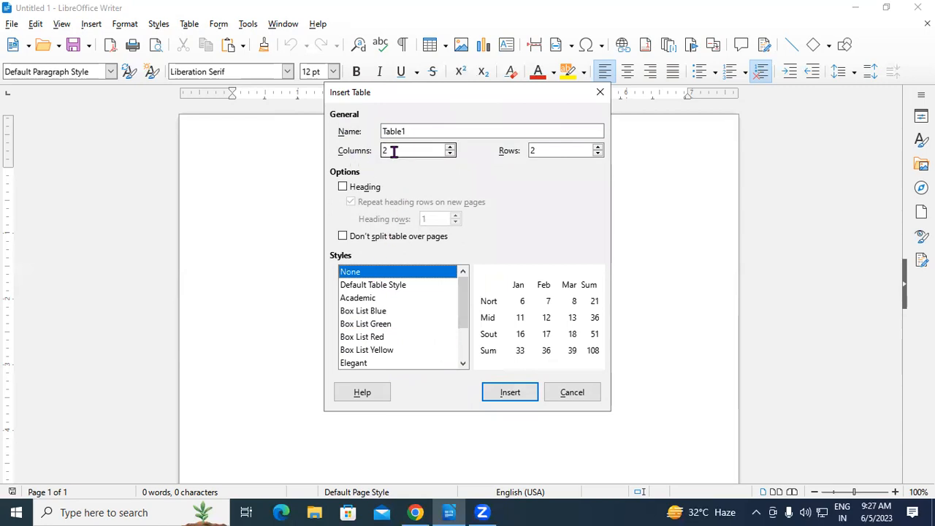
Insert a table with 7 columns and 10 rows.
{"action": "left_click_drag", "start_coordinate": [399, 151], "coordinate": [367, 151]}
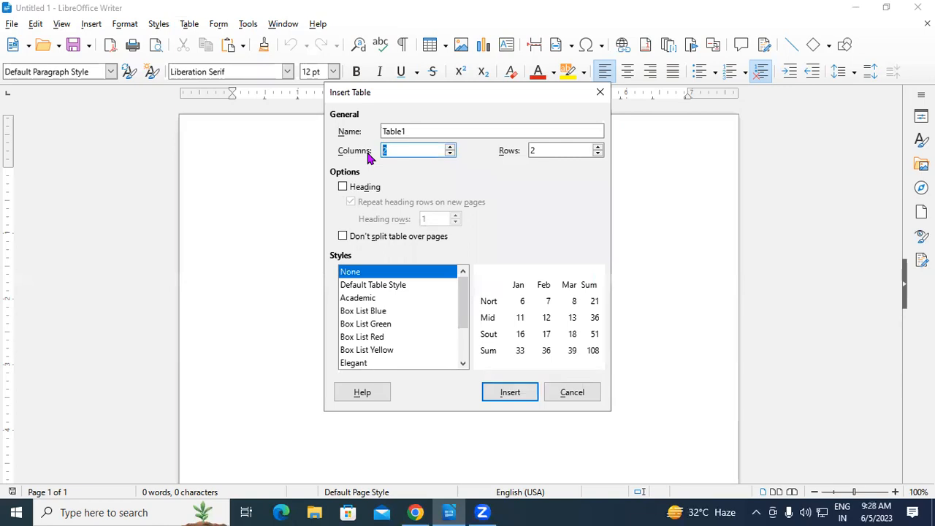
{"action": "type", "text": "7"}
{"action": "left_click", "coordinate": [543, 149]}
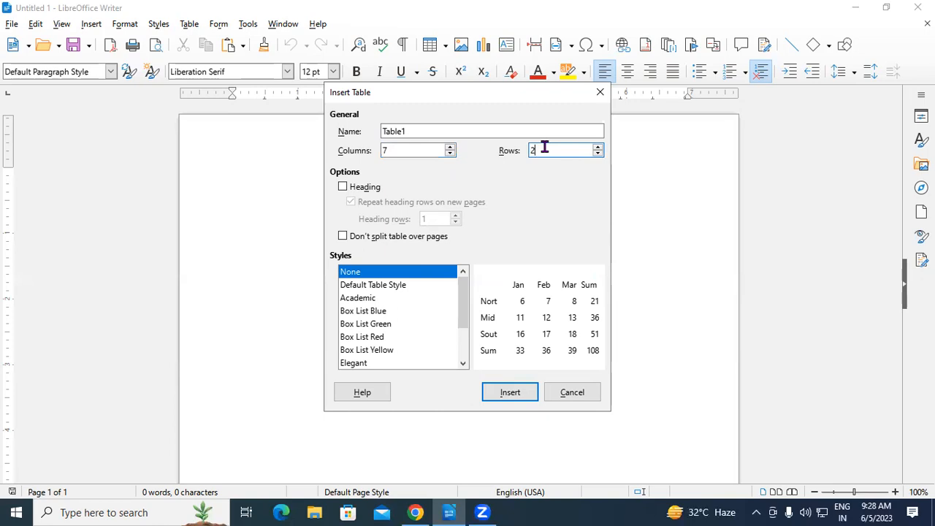
{"action": "left_click_drag", "start_coordinate": [545, 148], "coordinate": [517, 152]}
{"action": "type", "text": "10"}
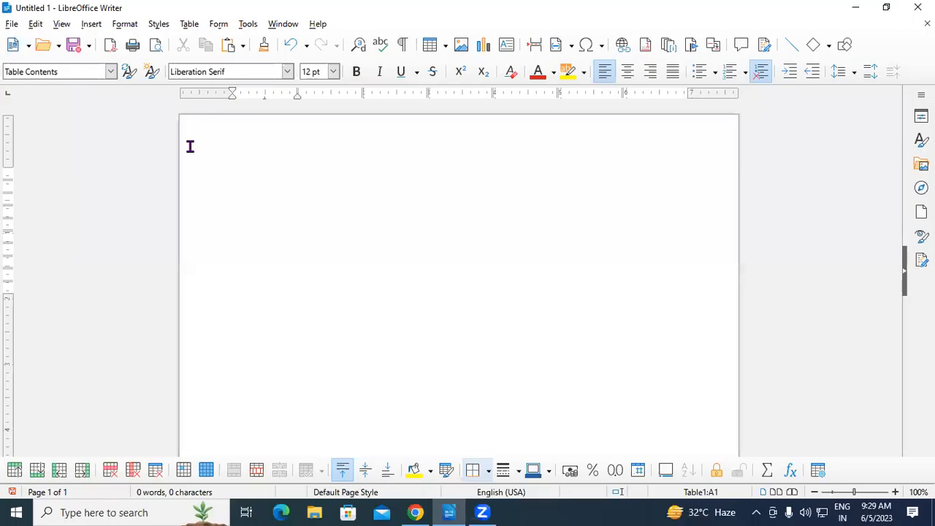
Try to insert a nested 7-column, 10-row table in Default Table Style inside the third cell of the first column.
{"action": "left_click", "coordinate": [274, 195]}
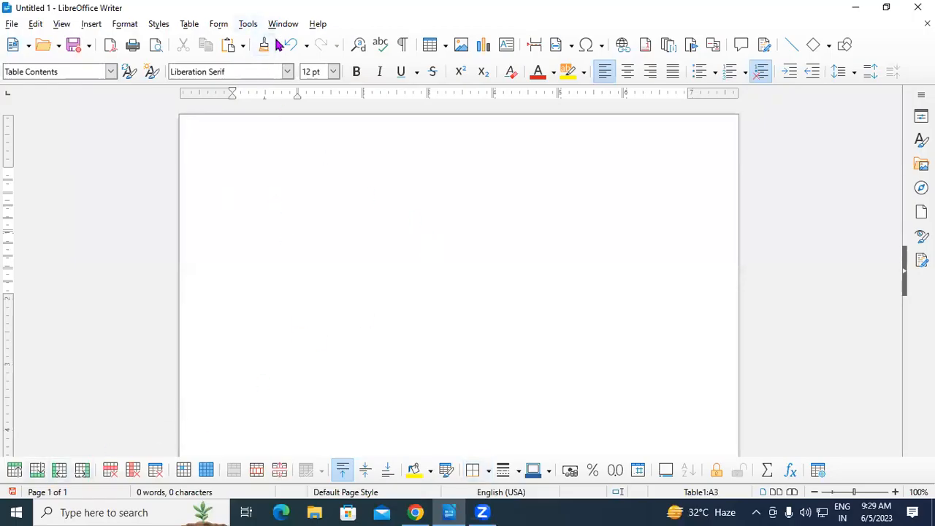
{"action": "left_click", "coordinate": [248, 24]}
{"action": "mouse_move", "coordinate": [191, 26]}
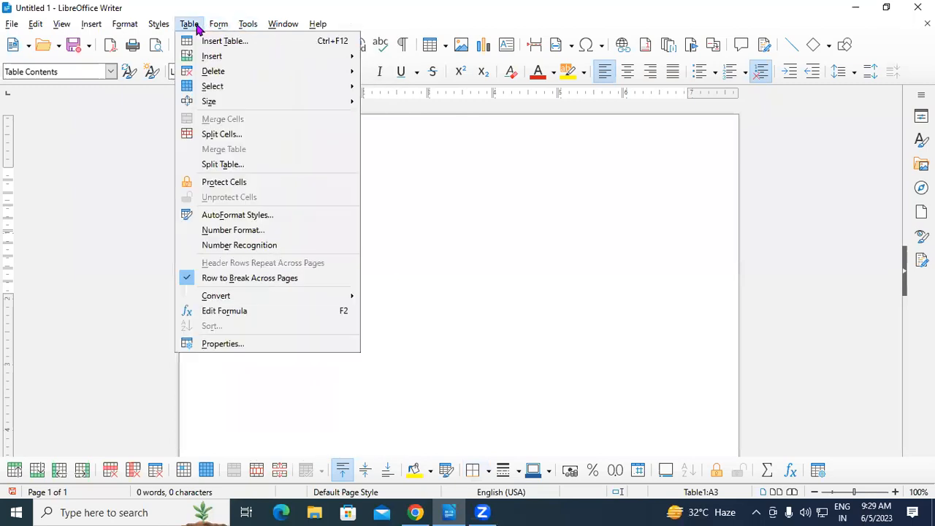
{"action": "left_click", "coordinate": [212, 41]}
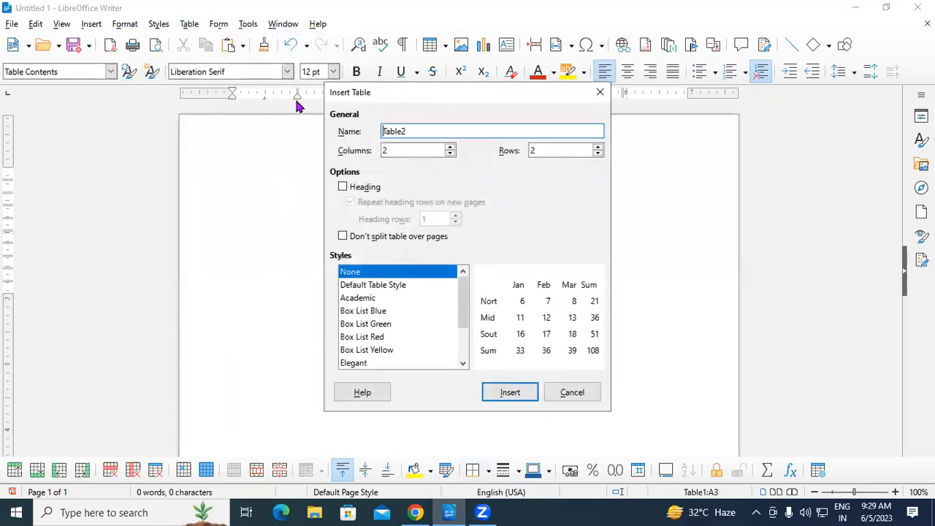
{"action": "left_click", "coordinate": [418, 289]}
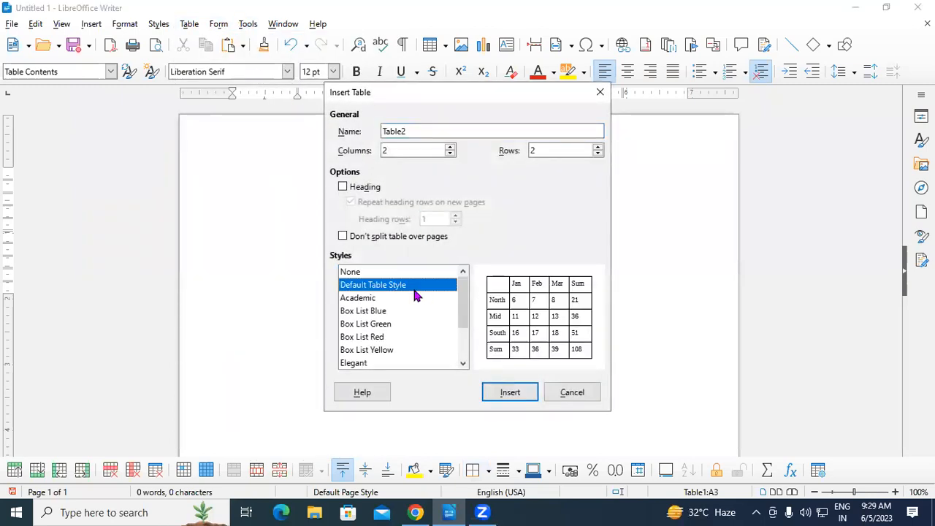
{"action": "double_click", "coordinate": [417, 151]}
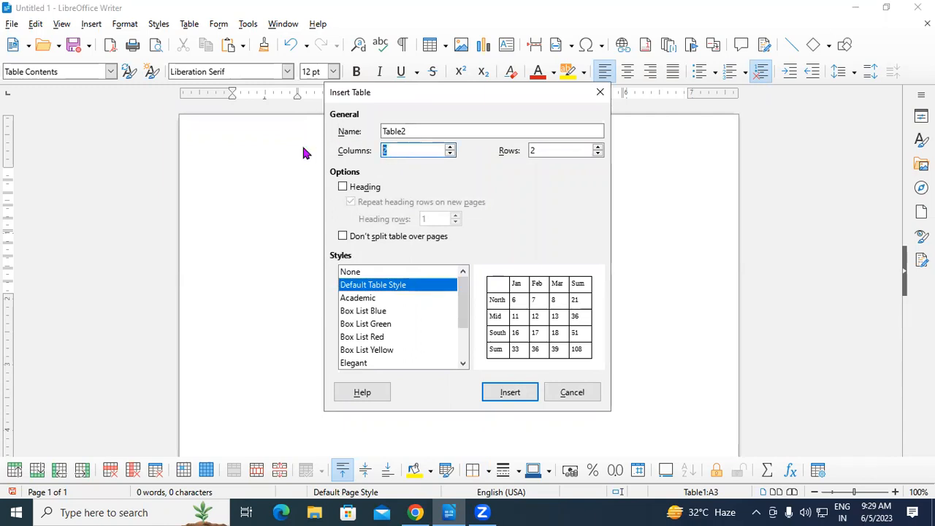
{"action": "type", "text": "7"}
{"action": "key", "text": "Tab"}
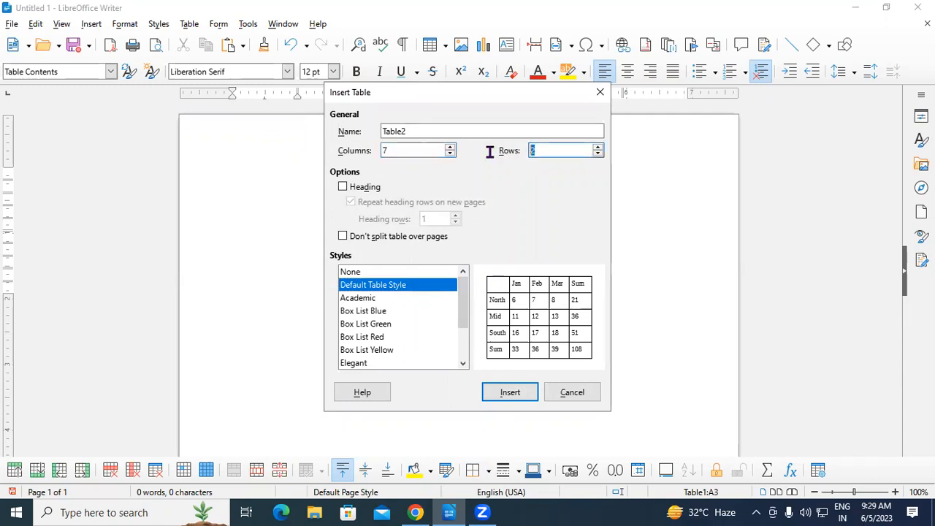
{"action": "type", "text": "10"}
{"action": "left_click", "coordinate": [516, 392]}
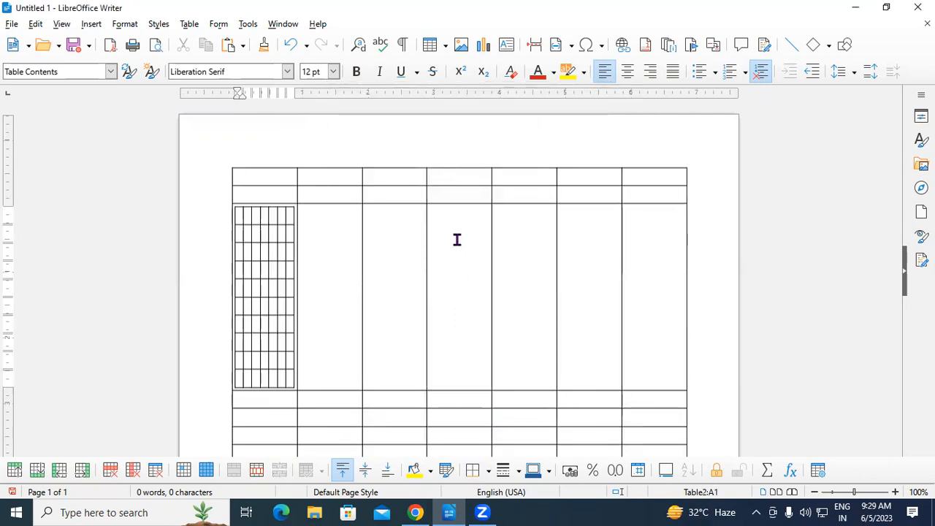
{"action": "key", "text": "ctrl+z"}
Enter the headings Sr.No, Student Name, Address and Course in the first four cells of the table's header row.
{"action": "left_click", "coordinate": [284, 177]}
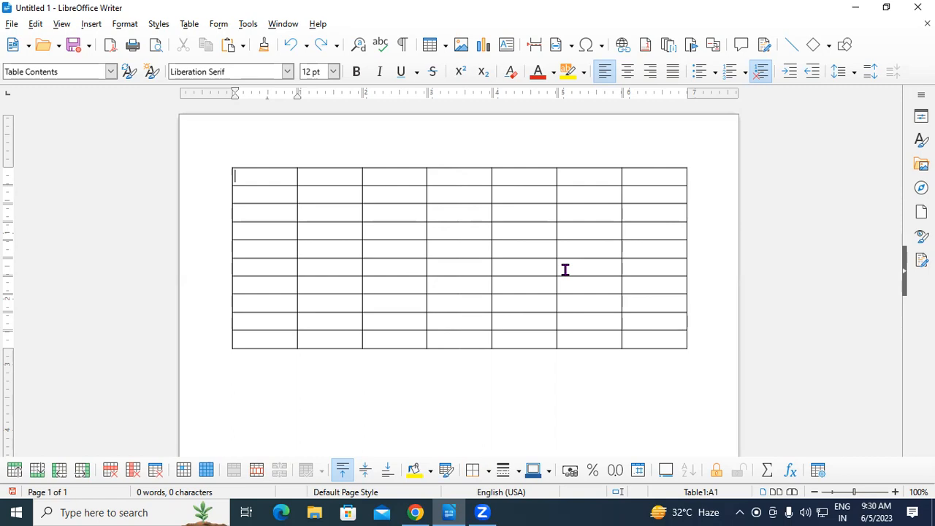
{"action": "type", "text": "Sr.No"}
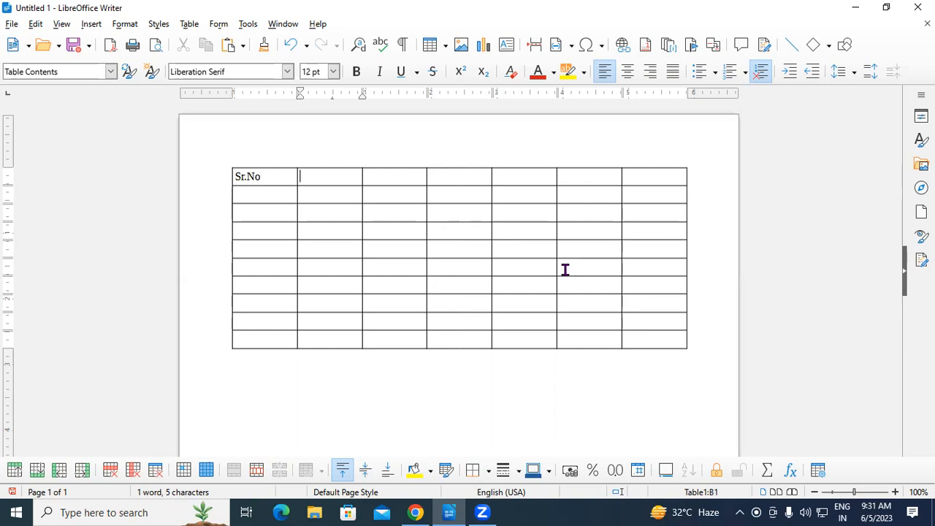
{"action": "type", "text": "Student Name"}
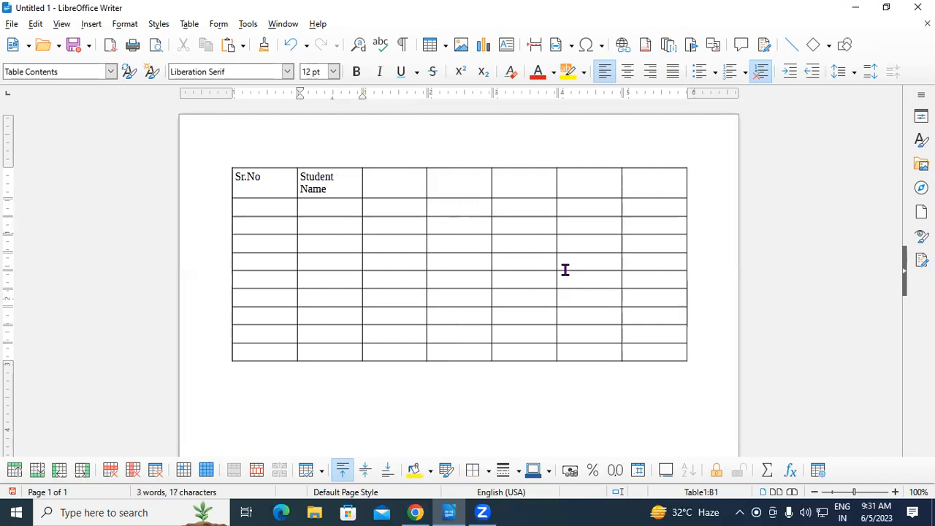
{"action": "key", "text": "Tab"}
{"action": "type", "text": "Address"}
{"action": "key", "text": "Tab"}
{"action": "type", "text": "Course"}
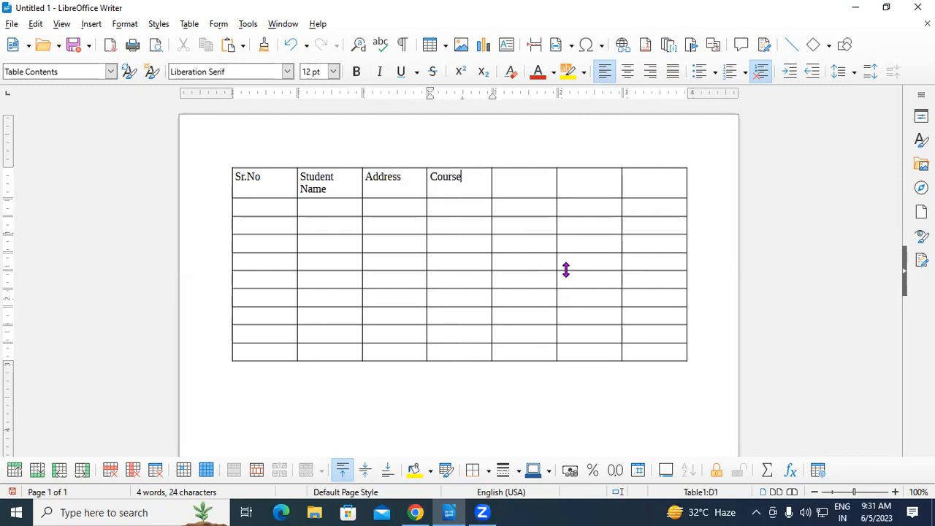
Complete the header row with the headings Fee, Paid Amount and Due Amount.
{"action": "key", "text": "Tab"}
{"action": "type", "text": "D"}
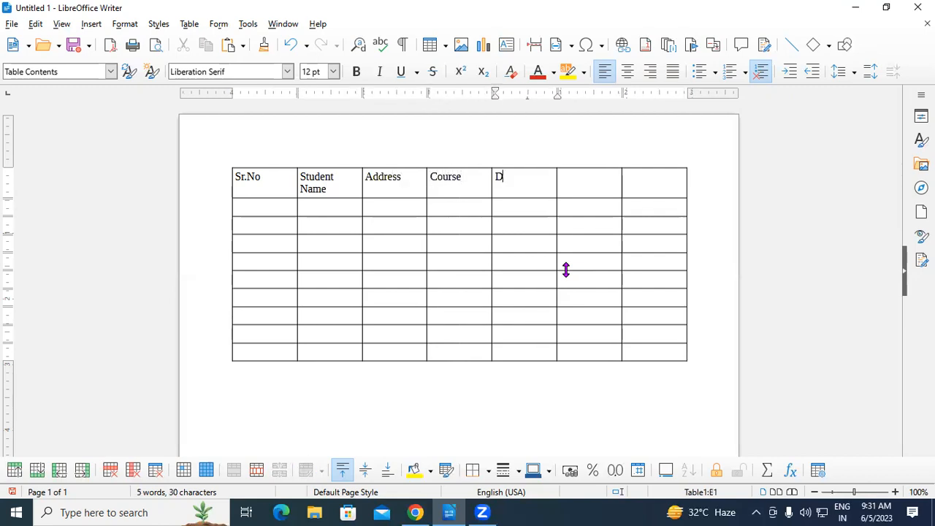
{"action": "key", "text": "BackSpace"}
{"action": "type", "text": "Fee"}
{"action": "type", "text": "Du"}
{"action": "key", "text": "BackSpace"}
{"action": "key", "text": "BackSpace"}
{"action": "type", "text": "Paid Amount"}
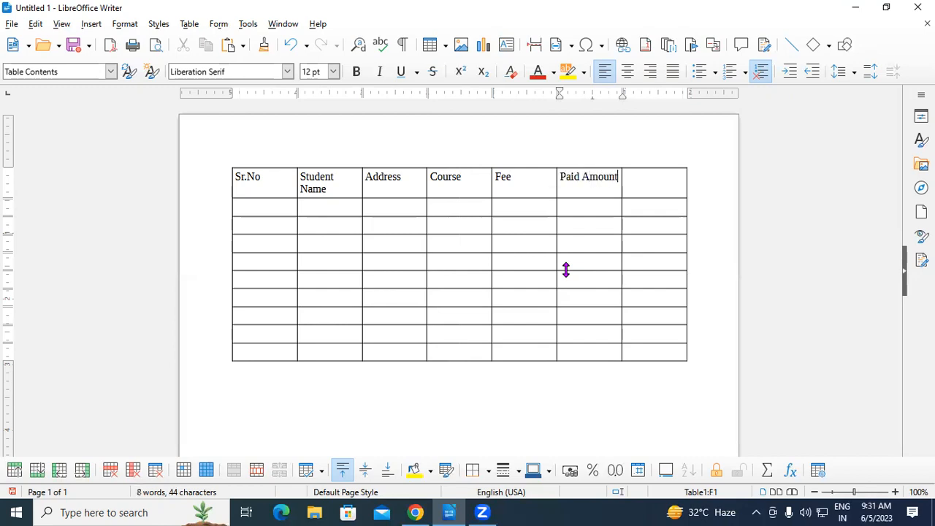
{"action": "key", "text": "Tab"}
{"action": "type", "text": "Due Amount"}
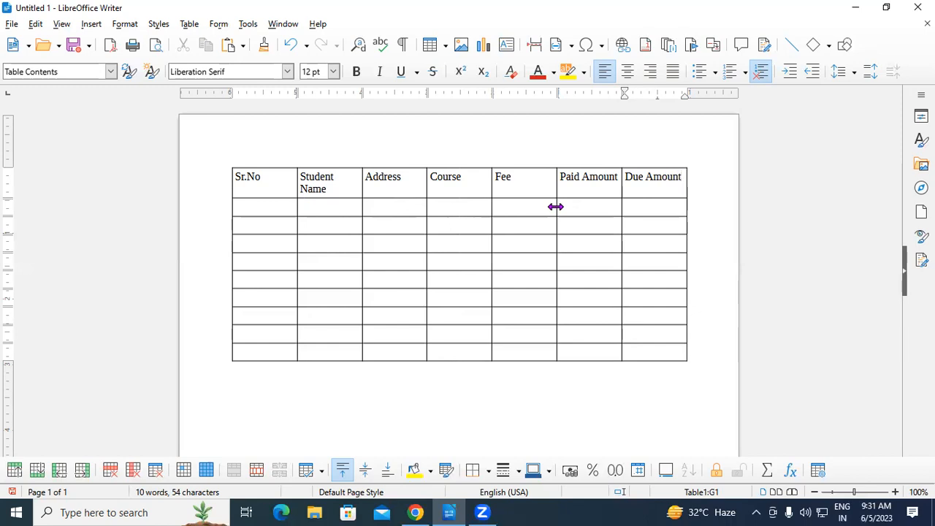
Fill in the first student row with serial number 1, the student's name, the address and the course DCA.
{"action": "key", "text": "Tab"}
{"action": "type", "text": "1"}
{"action": "key", "text": "Tab"}
{"action": "type", "text": "Rohan"}
{"action": "key", "text": "BackSpace"}
{"action": "type", "text": "n"}
{"action": "key", "text": "Tab"}
{"action": "type", "text": "Padrauna"}
{"action": "key", "text": "Tab"}
{"action": "type", "text": "DCA"}
Complete the first student row with fee 13500, paid amount 10000 and due amount 3500.
{"action": "key", "text": "Tab"}
{"action": "type", "text": "13500"}
{"action": "key", "text": "Tab"}
{"action": "type", "text": "12"}
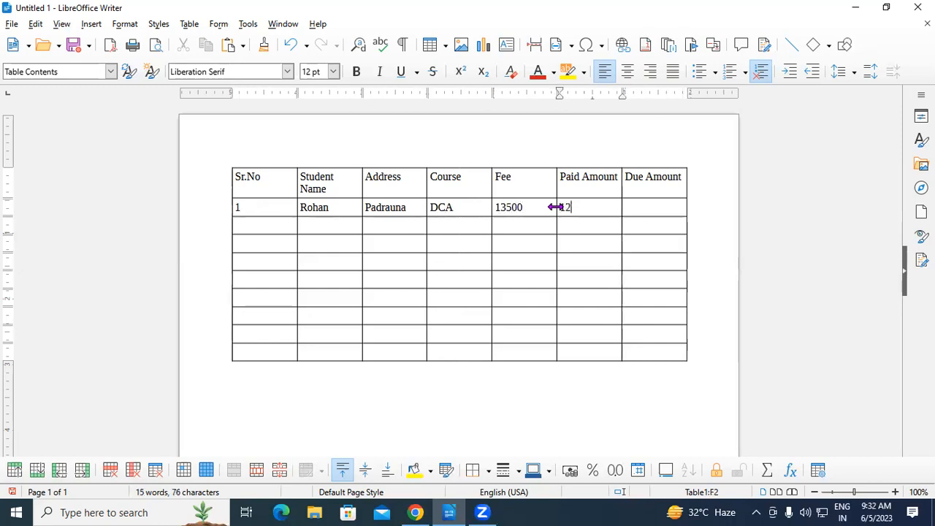
{"action": "key", "text": "BackSpace"}
{"action": "key", "text": "BackSpace"}
{"action": "type", "text": "10000"}
{"action": "key", "text": "Tab"}
{"action": "type", "text": "3500"}
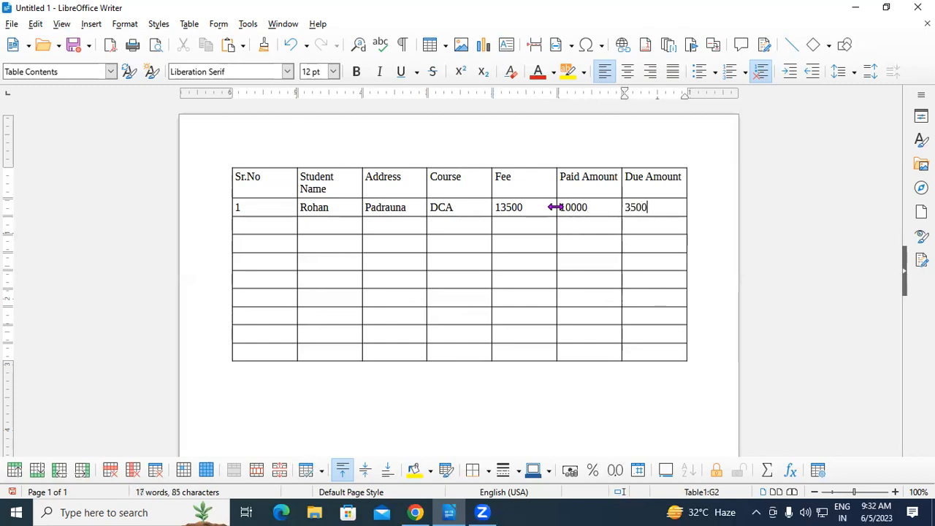
Fill in the second student row with serial number 2, the student's name, the address and the course DFA.
{"action": "key", "text": "Tab"}
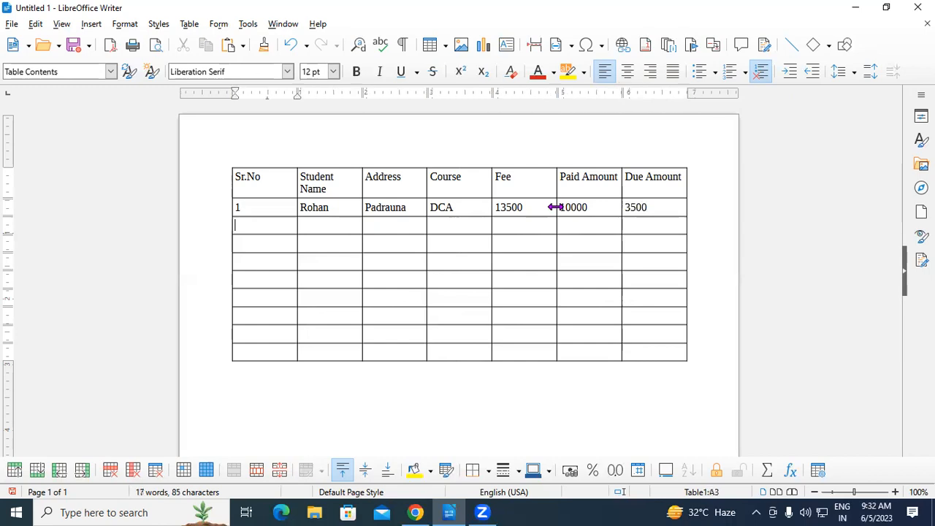
{"action": "type", "text": "2Ram"}
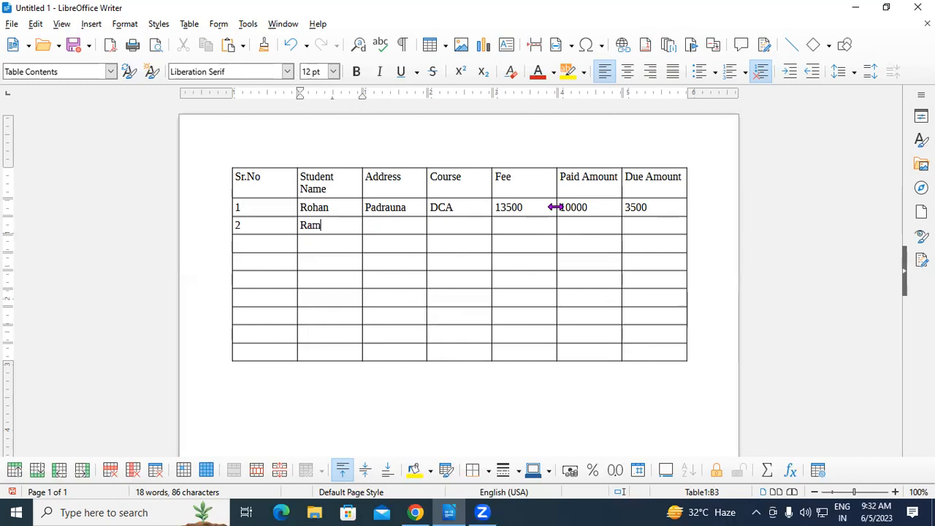
{"action": "key", "text": "Tab"}
{"action": "type", "text": "a"}
{"action": "key", "text": "BackSpace"}
{"action": "type", "text": "K"}
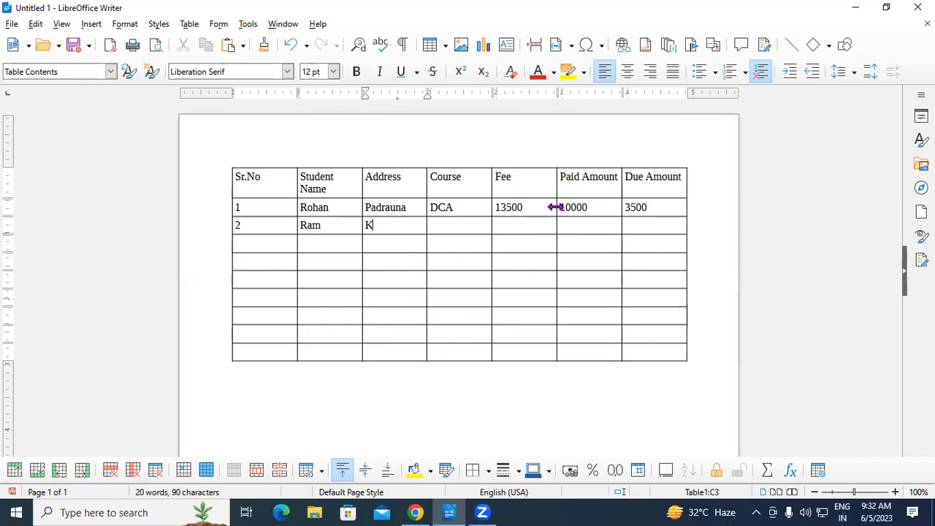
{"action": "type", "text": "asia"}
{"action": "key", "text": "Tab"}
{"action": "type", "text": "DFA"}
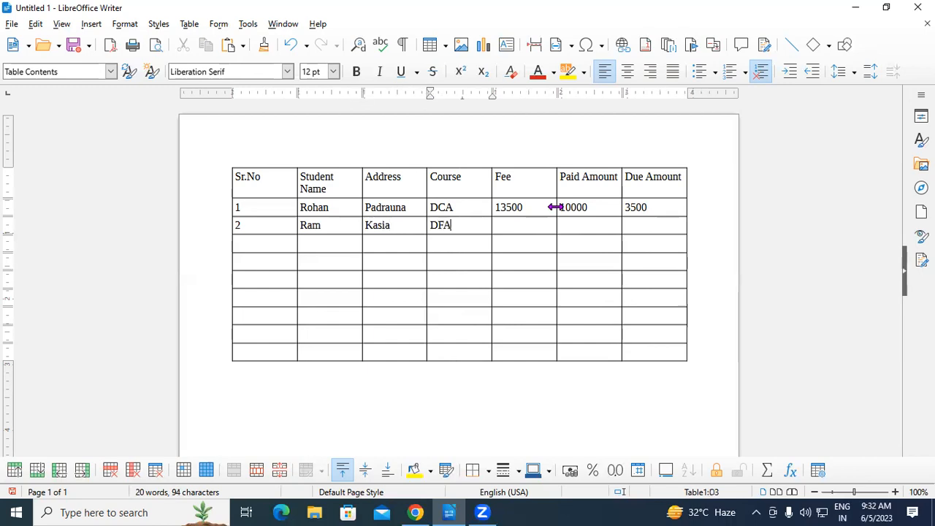
Complete the second student row with fee 9000, paid amount 2000 and due amount 7000.
{"action": "key", "text": "Tab"}
{"action": "type", "text": "9000"}
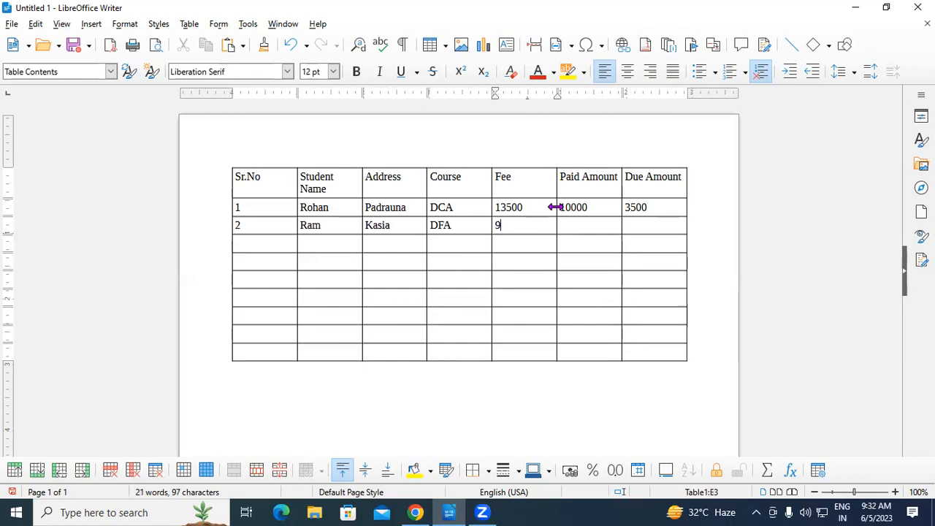
{"action": "key", "text": "Tab"}
{"action": "type", "text": "200"}
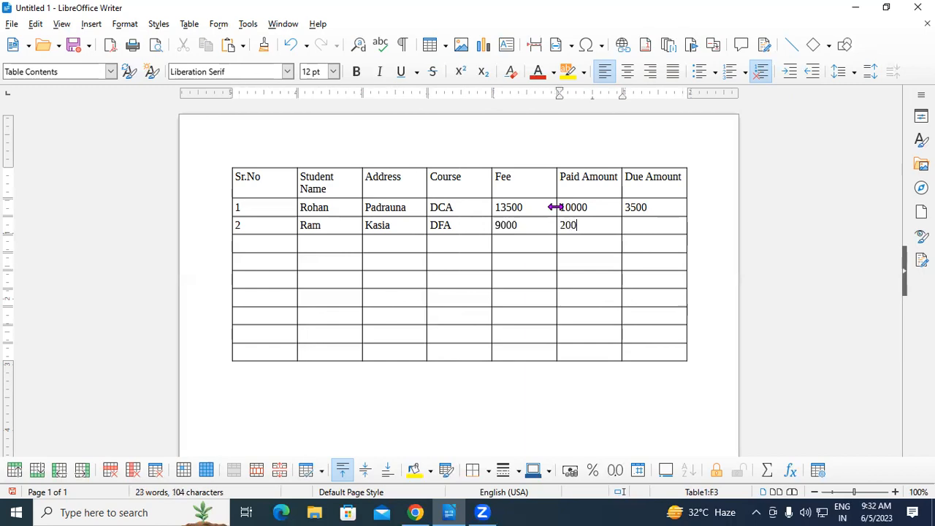
{"action": "type", "text": "0"}
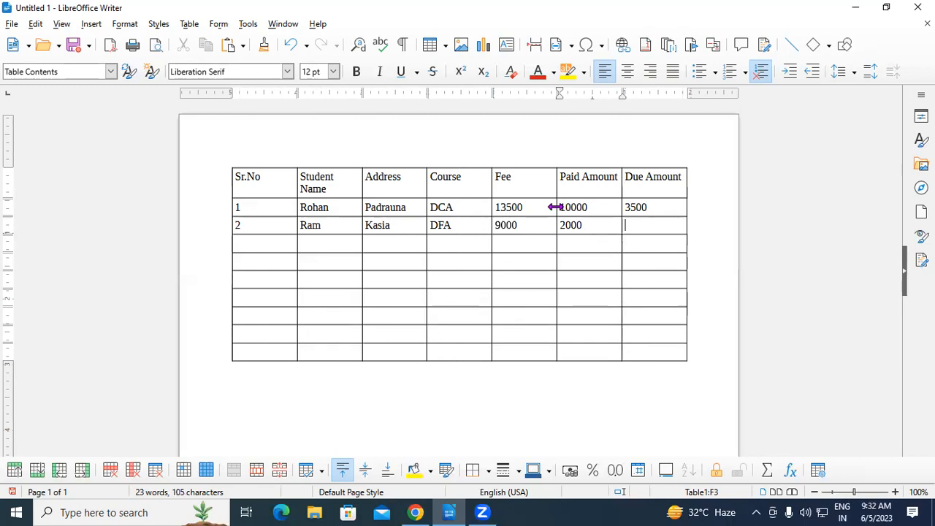
{"action": "type", "text": "7000"}
{"action": "key", "text": "Tab"}
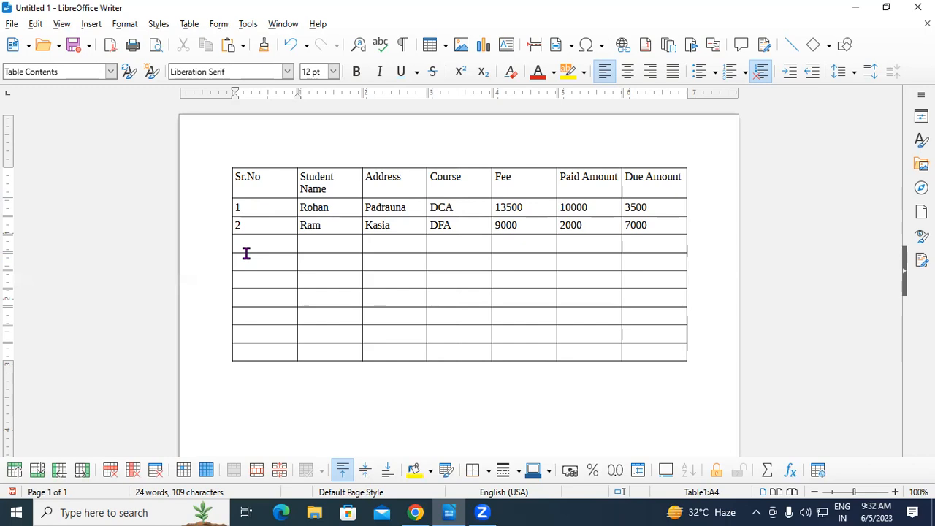
Enter serial number 3 and the student's name in the third student row.
{"action": "type", "text": "3"}
{"action": "key", "text": "Tab"}
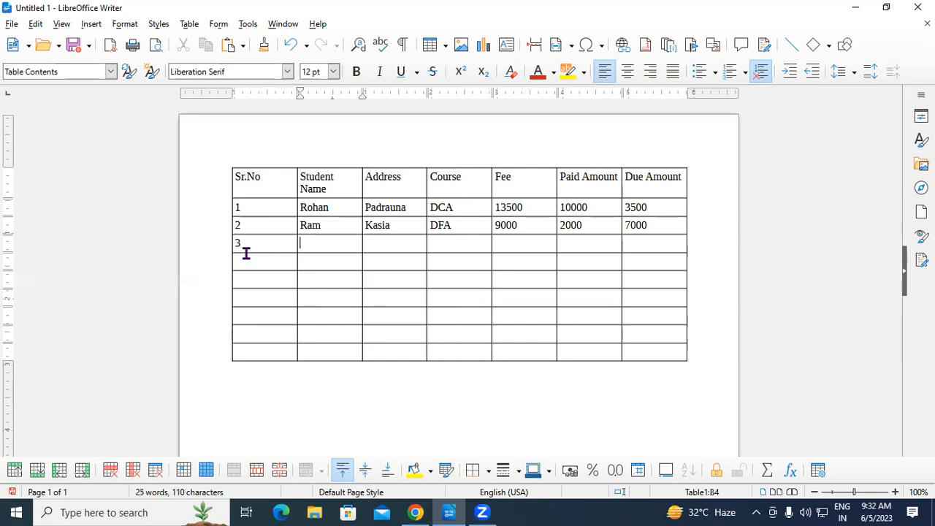
{"action": "type", "text": "Ritesh"}
{"action": "key", "text": "Tab"}
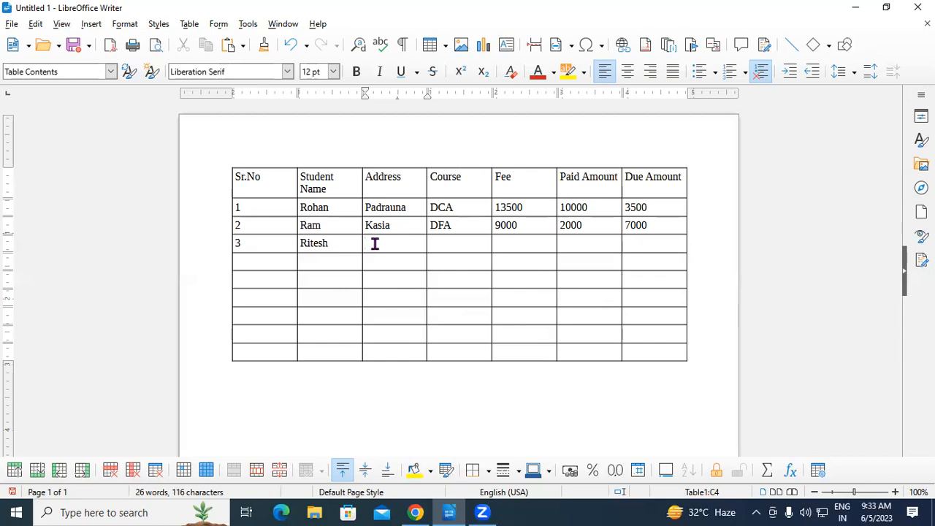
{"action": "key", "text": "Tab"}
{"action": "left_click", "coordinate": [381, 247]}
{"action": "key", "text": "Left"}
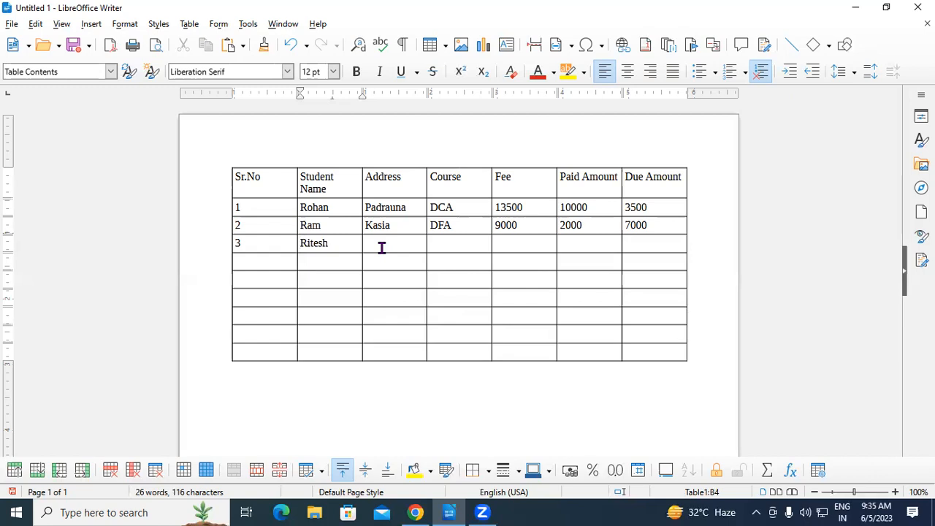
{"action": "left_click", "coordinate": [383, 247]}
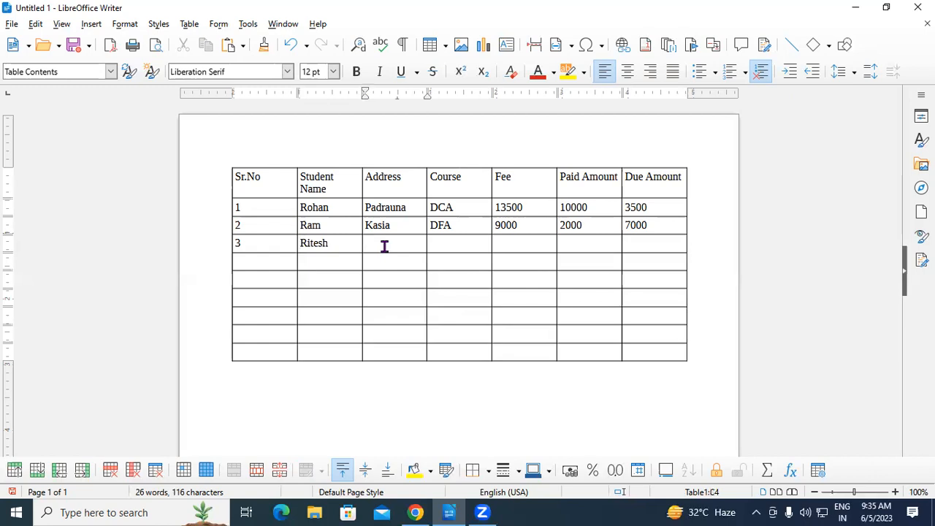
Add the address and the course ADFA to the third student row.
{"action": "type", "text": "Ramko"}
{"action": "type", "text": "la"}
{"action": "type", "text": "A"}
{"action": "type", "text": "DDE"}
{"action": "key", "text": "BackSpace"}
{"action": "key", "text": "BackSpace"}
{"action": "type", "text": "D"}
{"action": "key", "text": "BackSpace"}
{"action": "type", "text": "FA"}
Complete the third student row with fee 15000, paid amount 13000 and due amount 2000.
{"action": "key", "text": "Tab"}
{"action": "type", "text": "15000"}
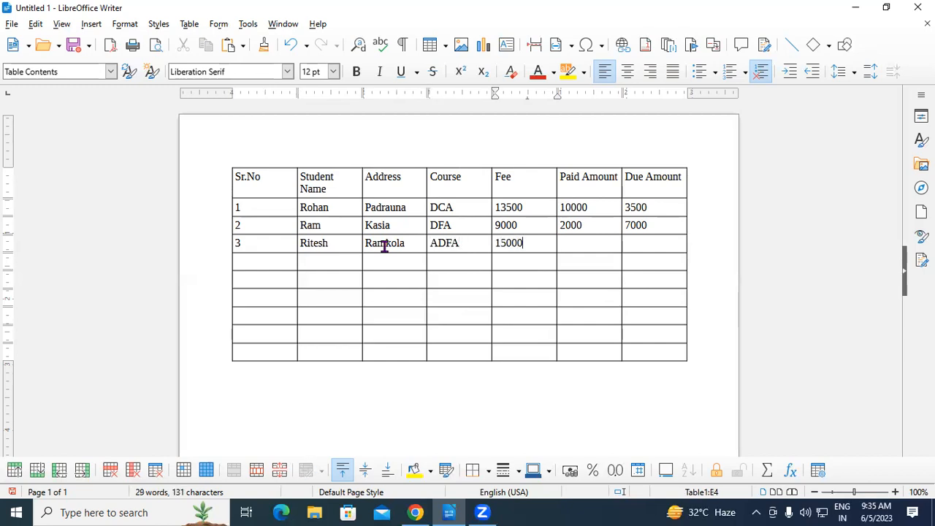
{"action": "key", "text": "Tab"}
{"action": "type", "text": "13000"}
{"action": "key", "text": "Tab"}
{"action": "type", "text": "2000"}
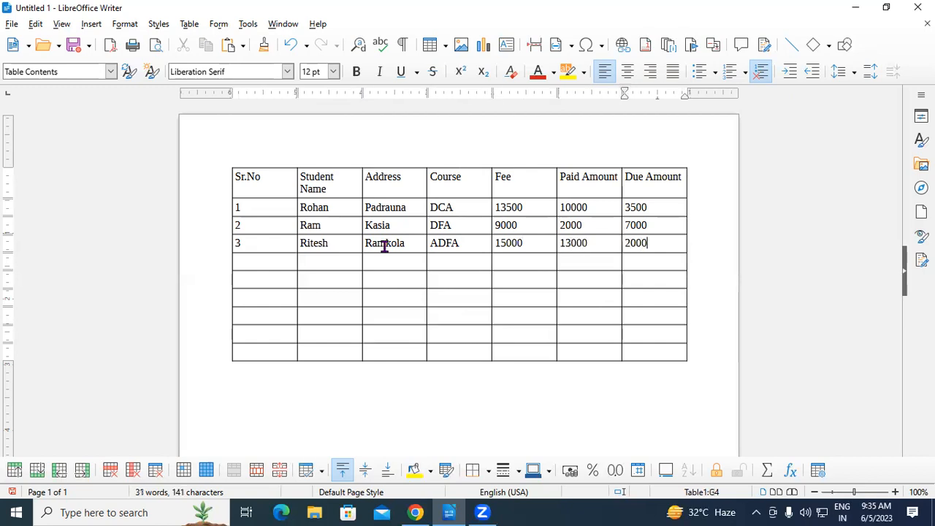
{"action": "key", "text": "Tab"}
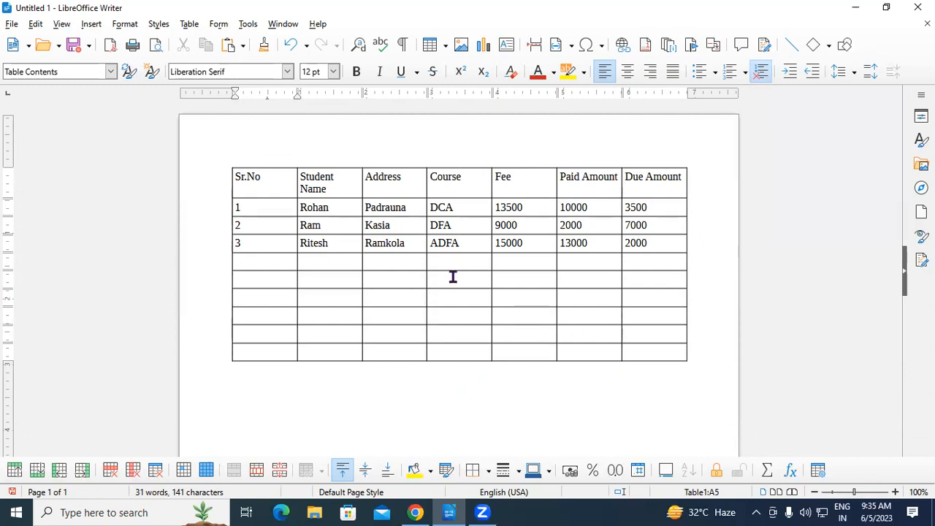
{"action": "left_click", "coordinate": [660, 242]}
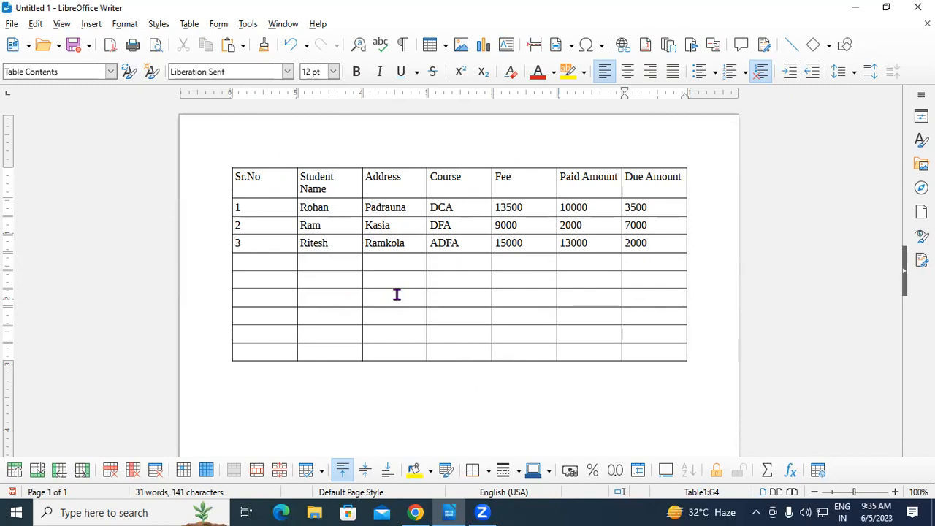
{"action": "left_click", "coordinate": [191, 26]}
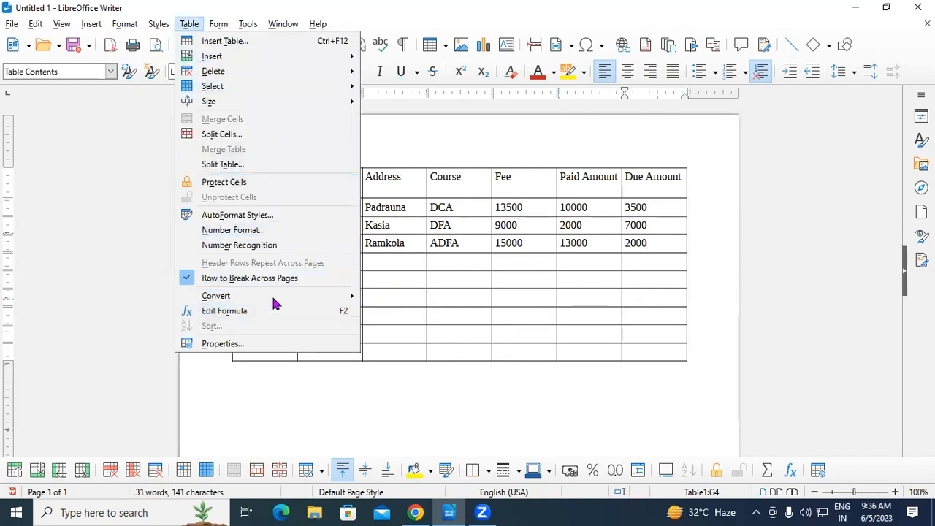
{"action": "left_click", "coordinate": [451, 238]}
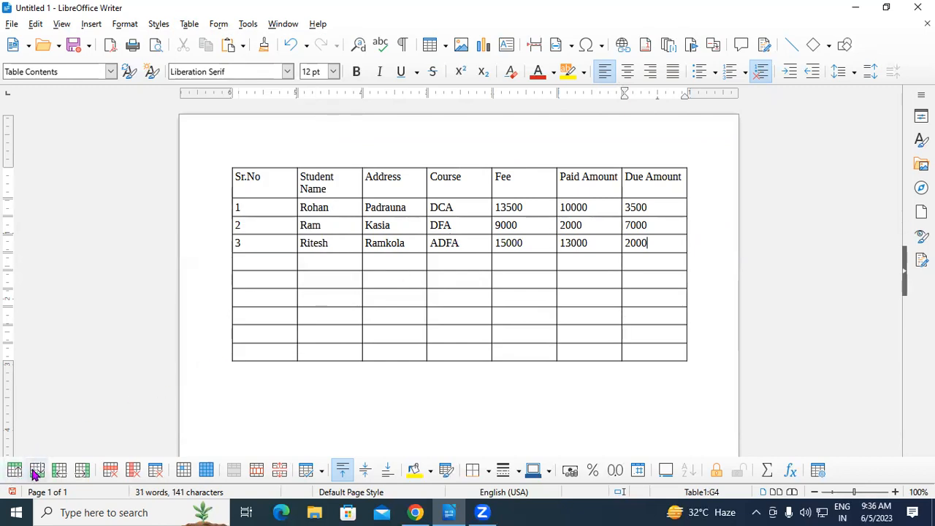
{"action": "left_click", "coordinate": [345, 210]}
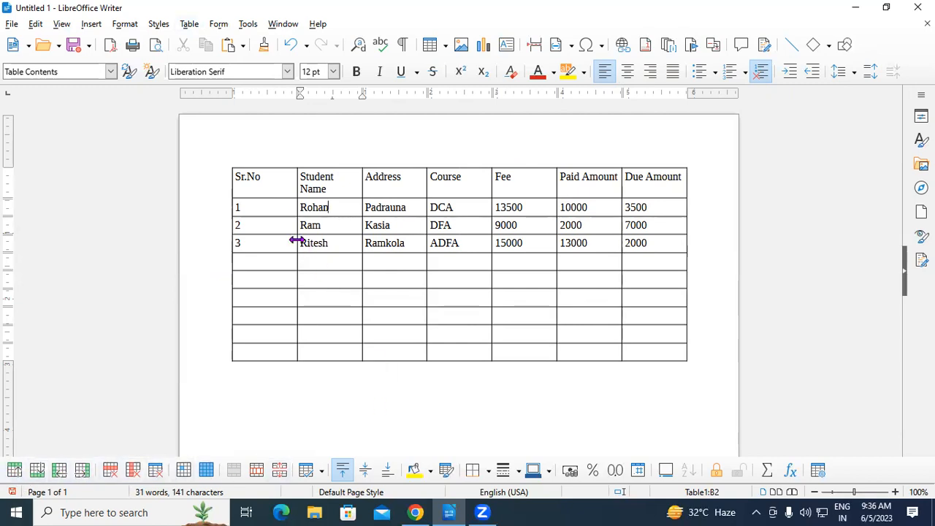
{"action": "left_click", "coordinate": [286, 188]}
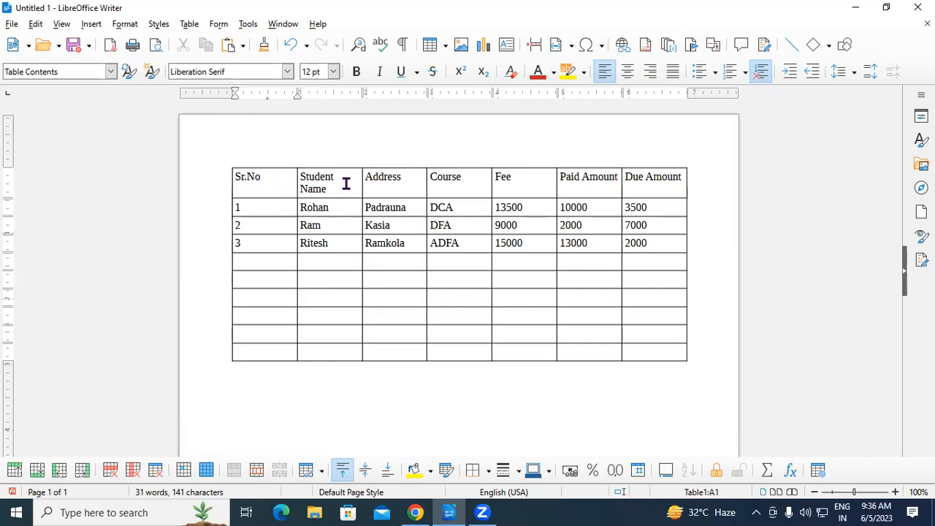
Insert one empty row above and one empty row below the second student's row.
{"action": "left_click", "coordinate": [266, 229]}
{"action": "left_click", "coordinate": [16, 472]}
{"action": "left_click", "coordinate": [266, 224]}
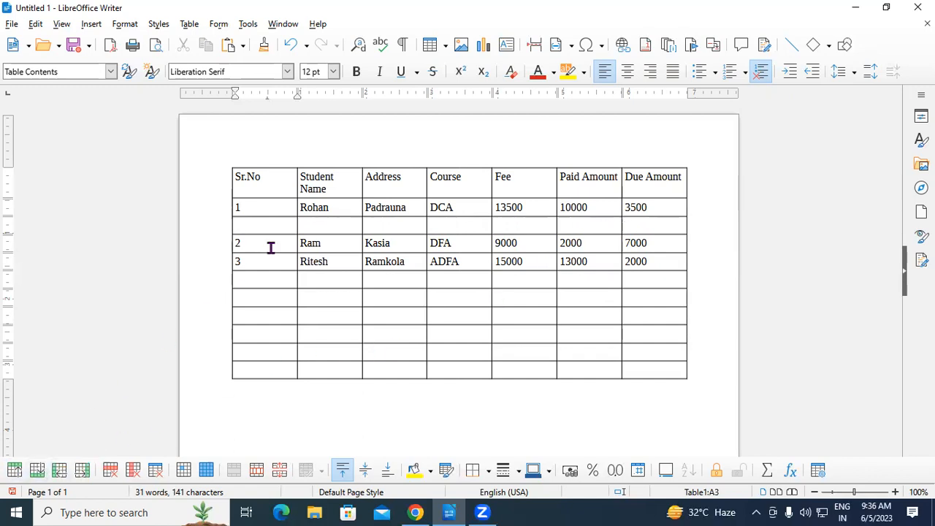
{"action": "left_click", "coordinate": [36, 471]}
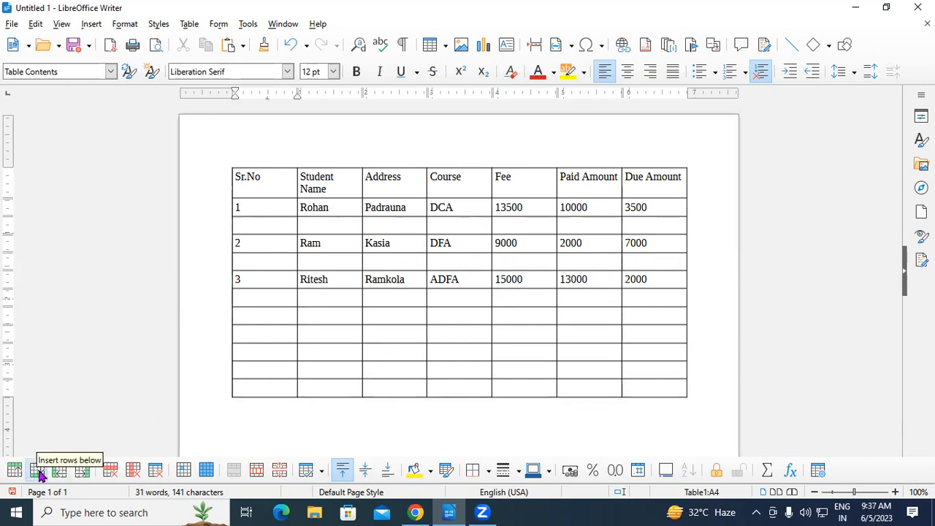
Insert one empty column before and one empty column after the Address column.
{"action": "left_click", "coordinate": [336, 183]}
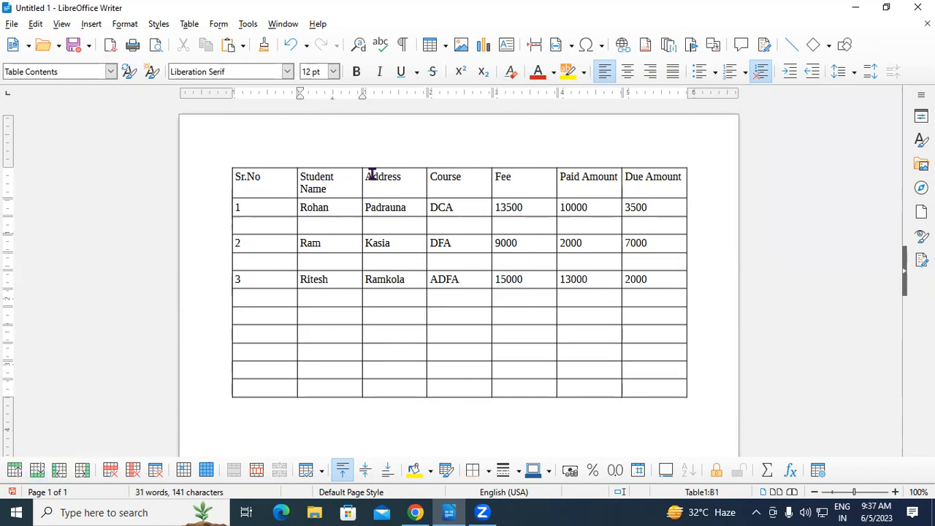
{"action": "left_click", "coordinate": [367, 178]}
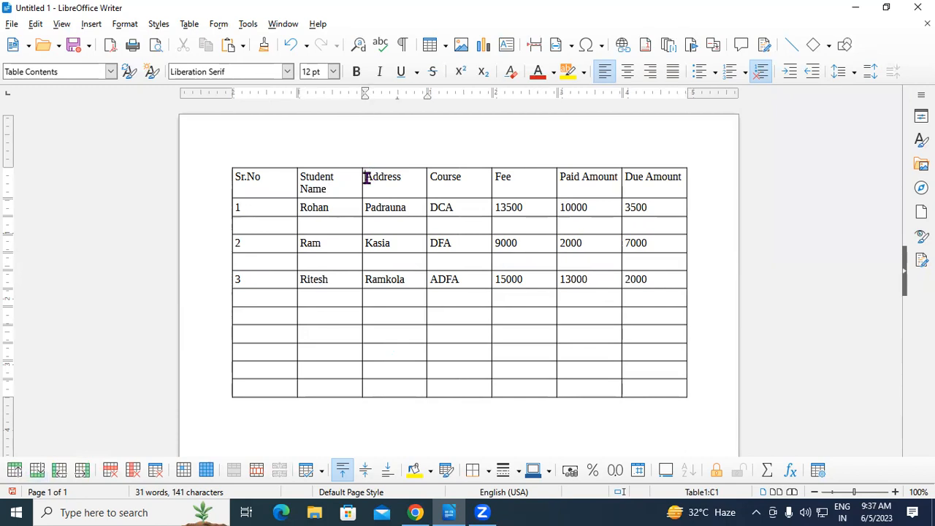
{"action": "left_click", "coordinate": [59, 472]}
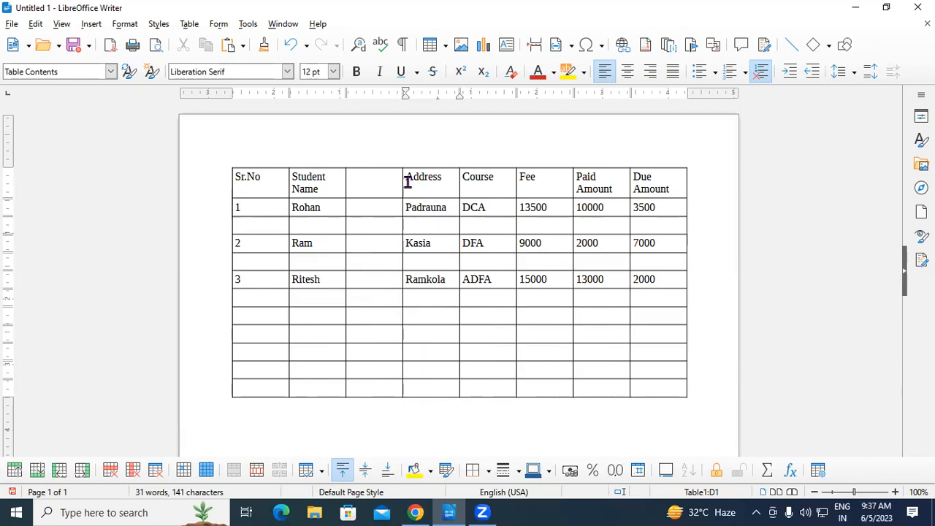
{"action": "left_click", "coordinate": [82, 470]}
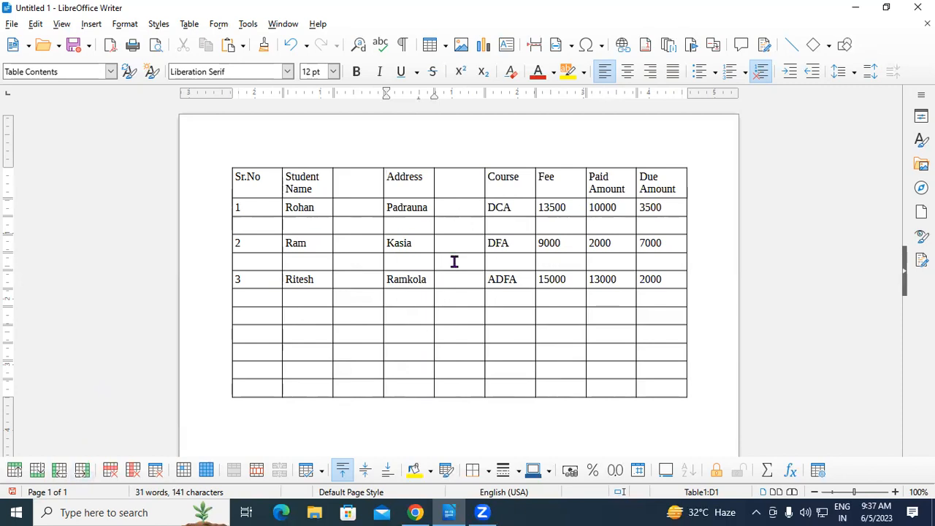
Delete the two empty columns on either side of the Address column.
{"action": "left_click", "coordinate": [346, 179]}
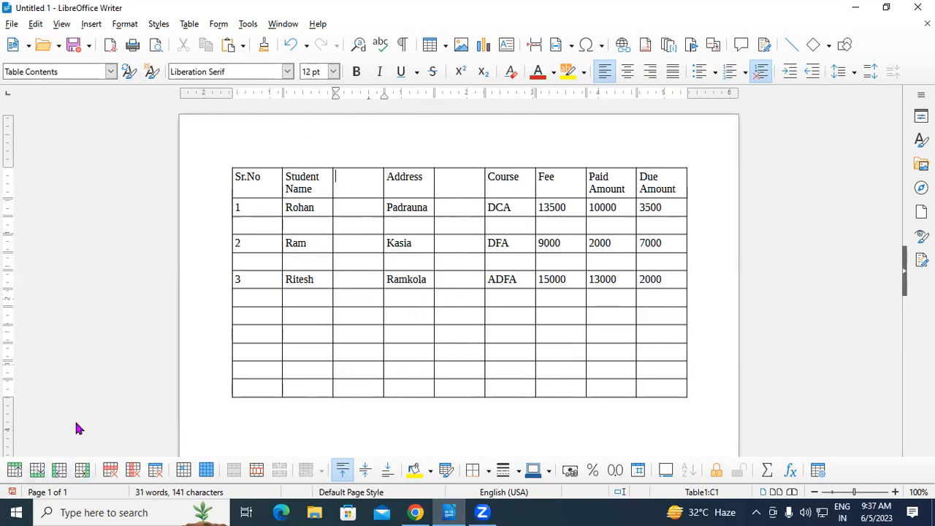
{"action": "left_click", "coordinate": [133, 472]}
{"action": "left_click", "coordinate": [447, 189]}
{"action": "left_click", "coordinate": [132, 471]}
Delete the empty row between the first and second student rows.
{"action": "left_click", "coordinate": [249, 231]}
{"action": "left_click", "coordinate": [110, 469]}
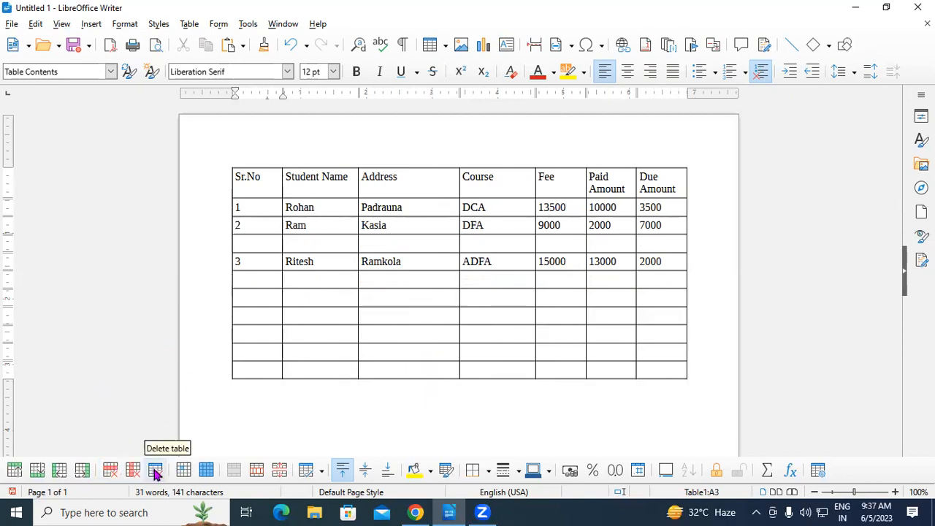
Delete the entire student table and undo the deletion.
{"action": "left_click", "coordinate": [333, 207]}
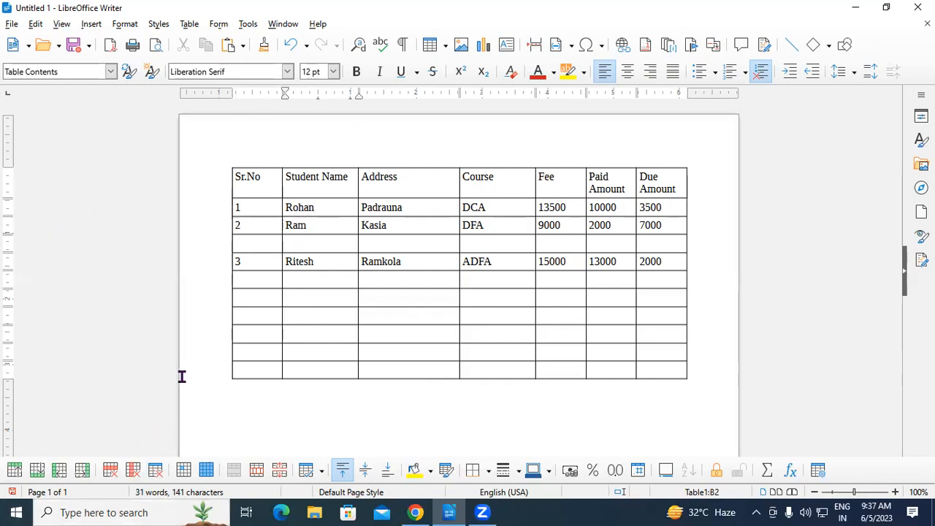
{"action": "left_click", "coordinate": [155, 471]}
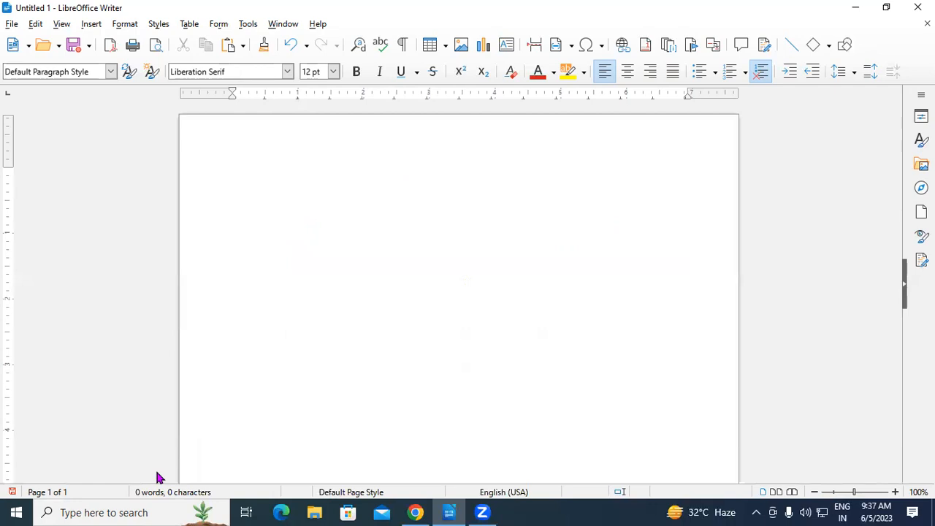
{"action": "key", "text": "ctrl+z"}
Select the cell that holds the first student's name.
{"action": "left_click", "coordinate": [411, 260]}
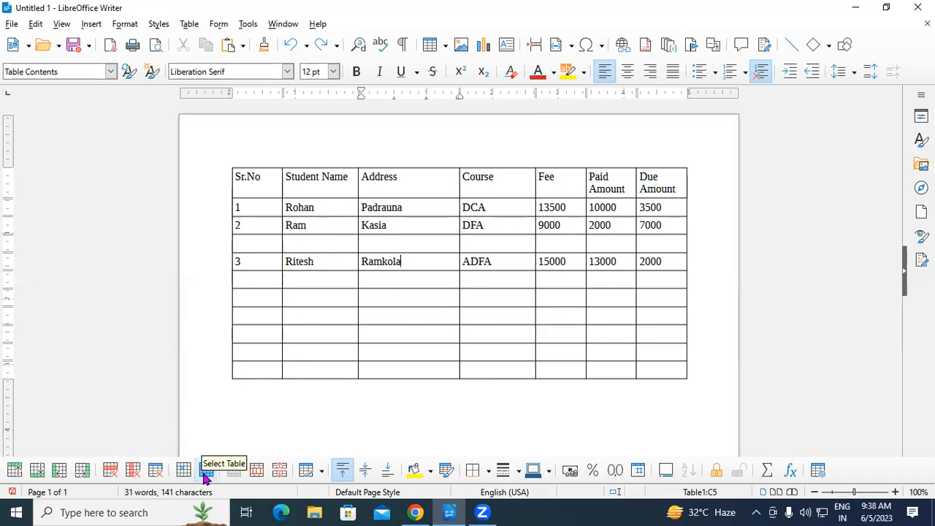
{"action": "left_click", "coordinate": [341, 207]}
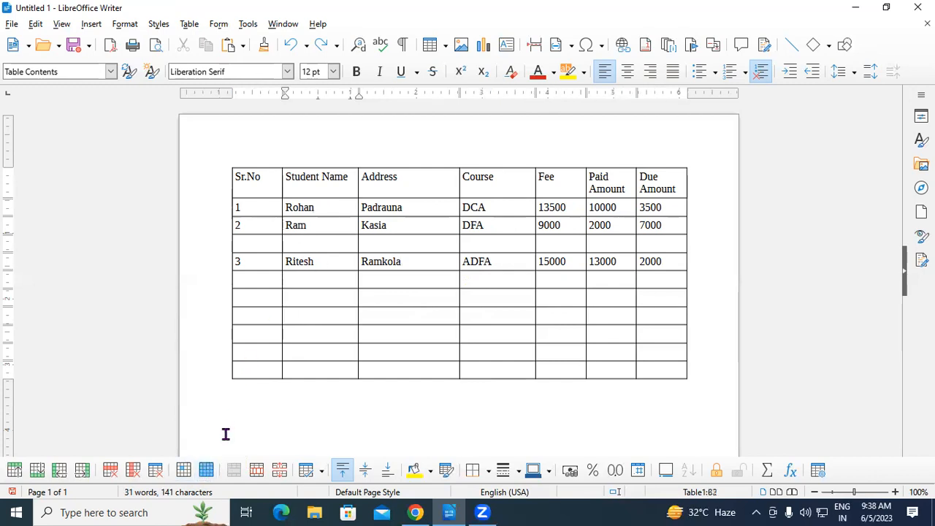
{"action": "left_click", "coordinate": [183, 471]}
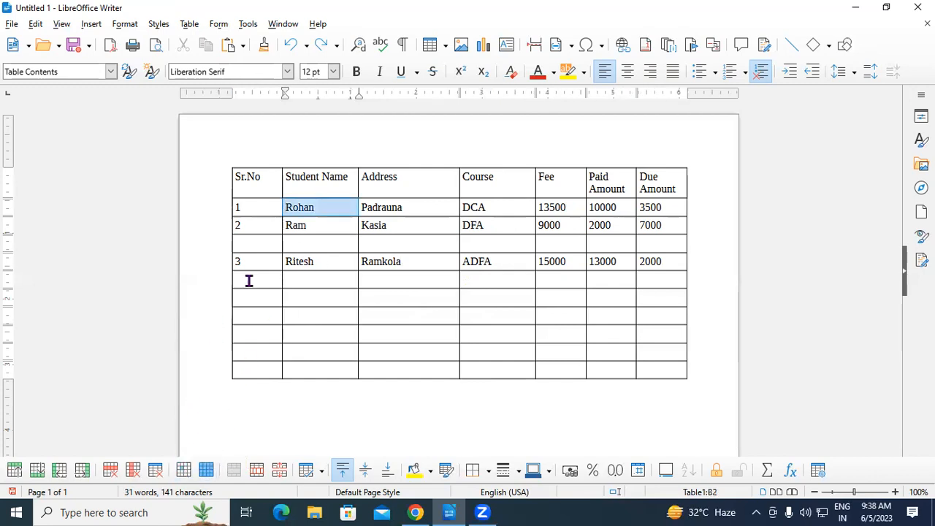
Select the entire student table, from the Sr.No heading to the last empty row.
{"action": "left_click", "coordinate": [323, 225]}
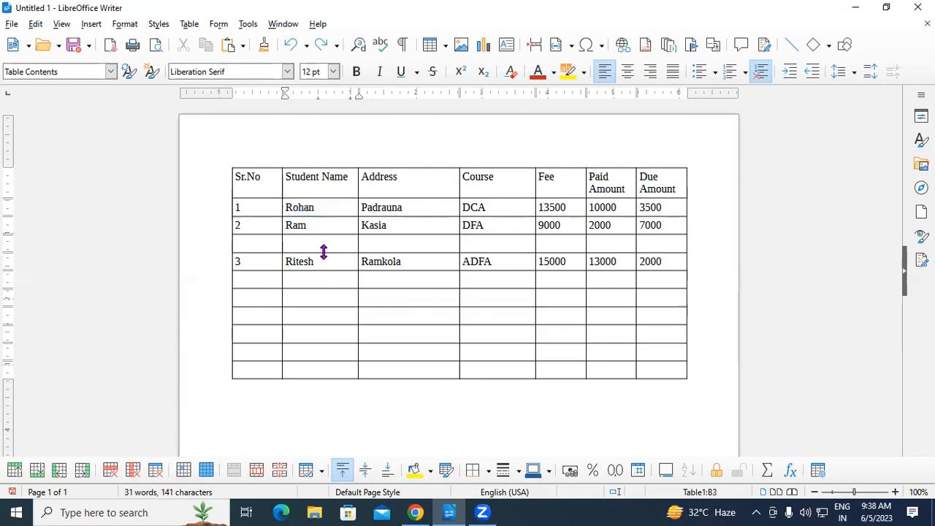
{"action": "left_click", "coordinate": [240, 176]}
{"action": "left_click", "coordinate": [207, 470]}
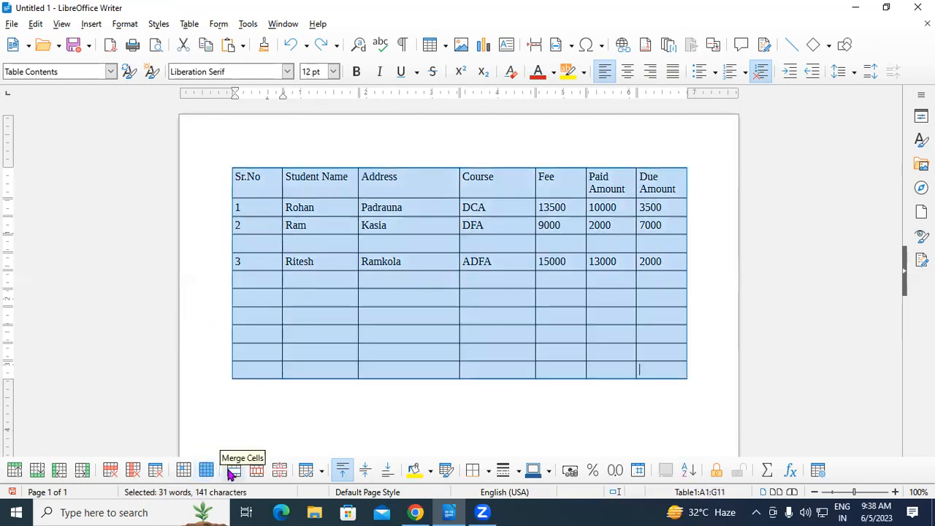
Insert an empty row above the heading row of the student table.
{"action": "left_click", "coordinate": [338, 243]}
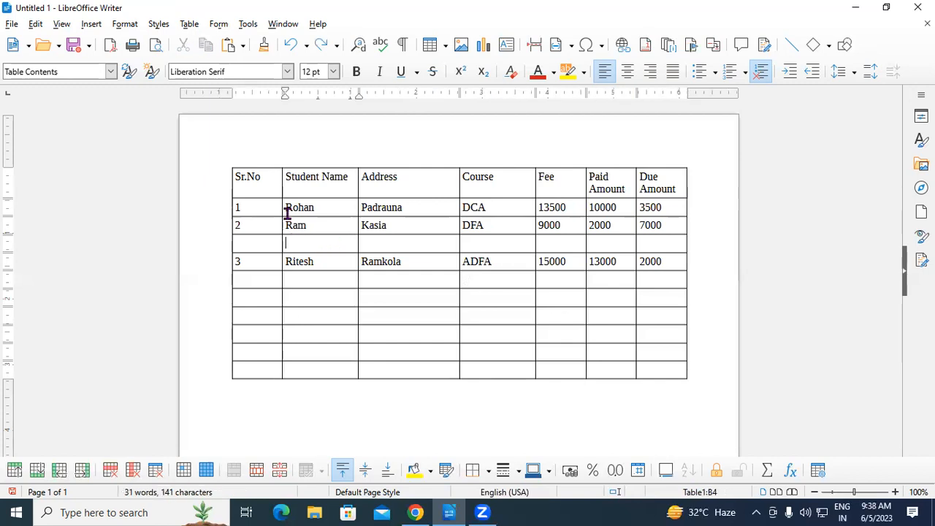
{"action": "left_click", "coordinate": [271, 180]}
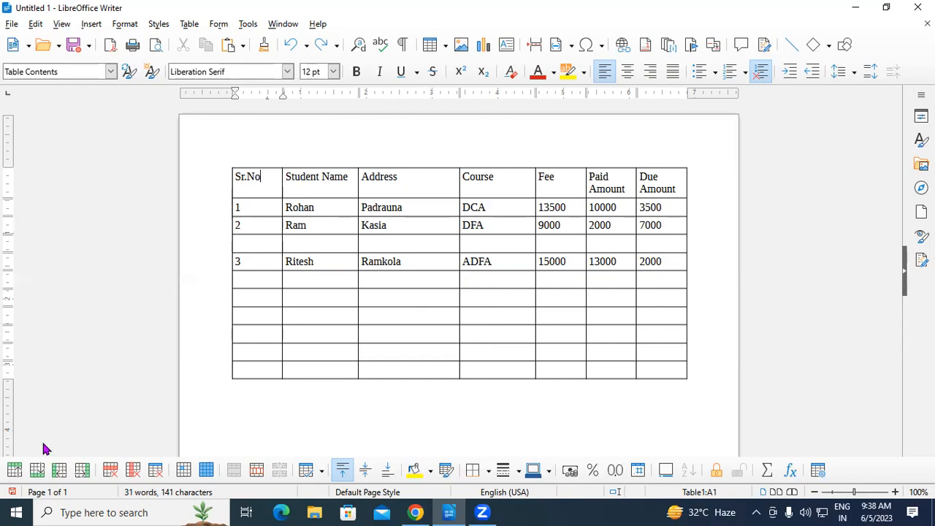
{"action": "left_click", "coordinate": [20, 475]}
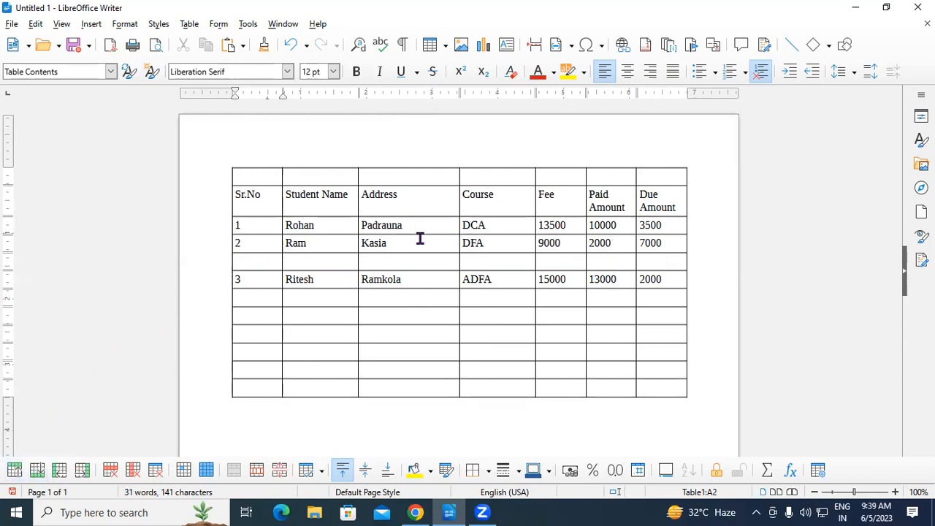
Merge all cells of the empty row above the headings into a single cell.
{"action": "left_click", "coordinate": [267, 176]}
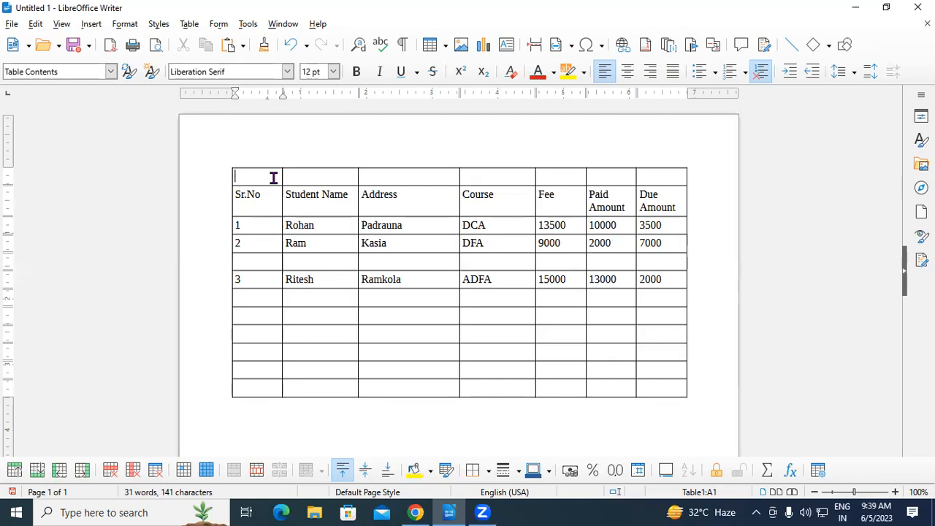
{"action": "left_click_drag", "start_coordinate": [273, 180], "coordinate": [647, 176]}
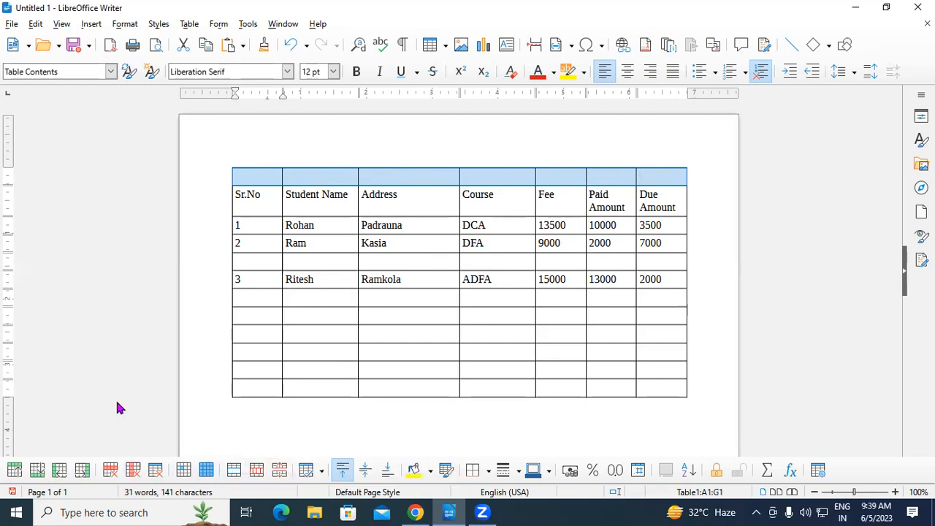
{"action": "left_click", "coordinate": [235, 471]}
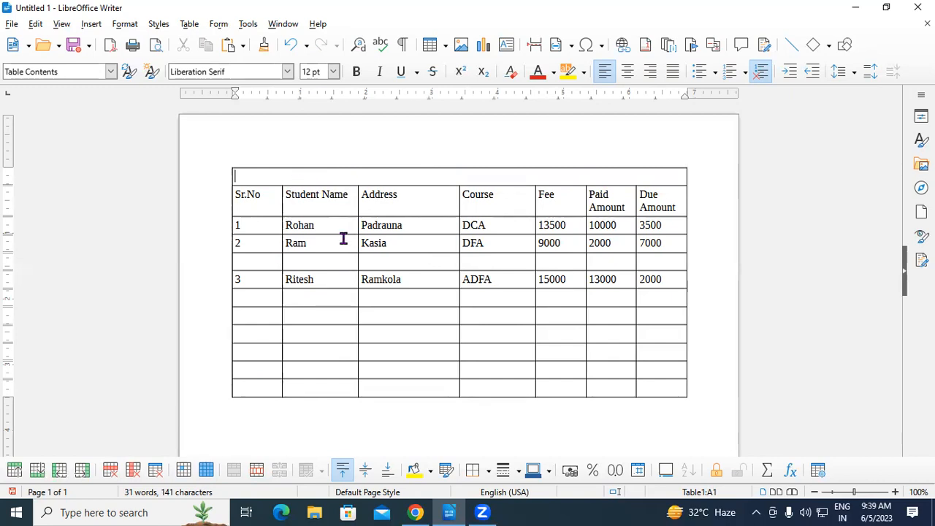
Enter the title "Student Database" in the merged cell and centre it.
{"action": "type", "text": "Student"}
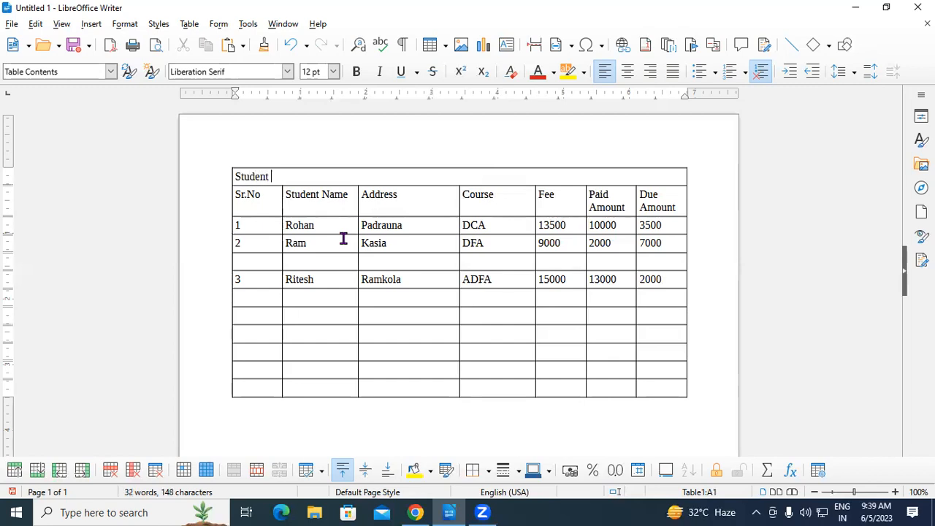
{"action": "type", "text": " Database"}
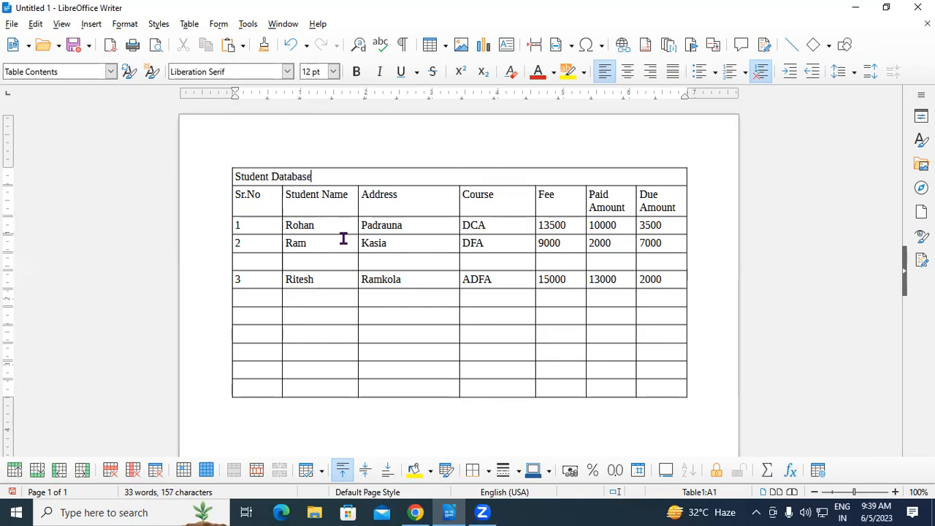
{"action": "left_click_drag", "start_coordinate": [236, 178], "coordinate": [319, 176]}
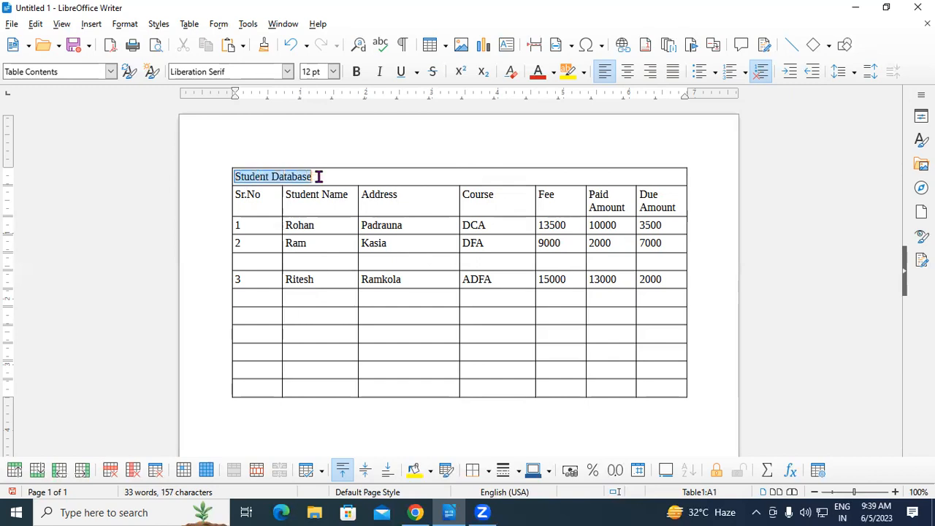
{"action": "key", "text": "ctrl+e"}
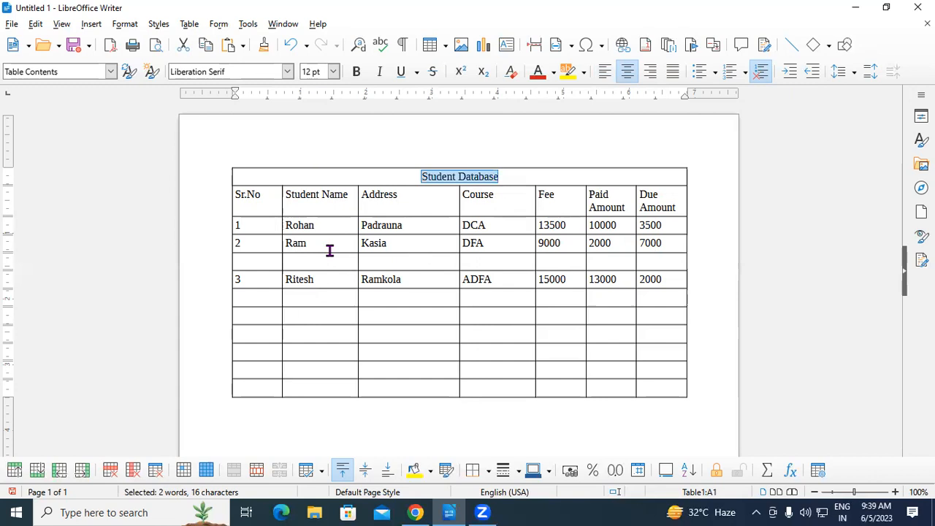
Enlarge the "Student Database" title to 32 pt.
{"action": "key", "text": "ctrl+bracketright"}
{"action": "key", "text": "ctrl+bracketright"}
{"action": "key", "text": "ctrl+bracketright"}
{"action": "key", "text": "ctrl+bracketright"}
{"action": "key", "text": "ctrl+bracketright"}
{"action": "key", "text": "ctrl+bracketright"}
{"action": "key", "text": "ctrl+bracketright"}
{"action": "key", "text": "ctrl+bracketright"}
{"action": "key", "text": "ctrl+bracketright"}
{"action": "key", "text": "ctrl+bracketright"}
{"action": "key", "text": "ctrl+bracketright"}
{"action": "key", "text": "ctrl+bracketright"}
{"action": "key", "text": "ctrl+bracketright"}
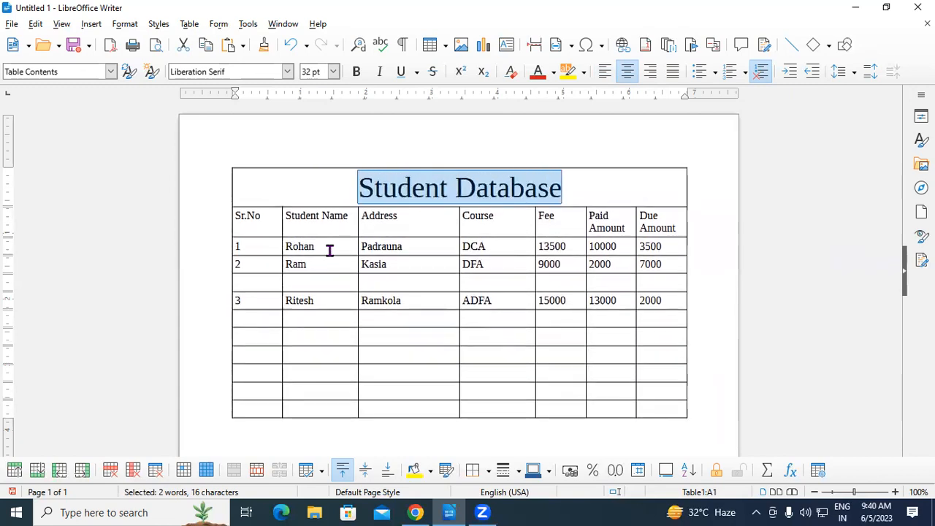
Make the "Student Database" title bold and colour its text Dark Red 2.
{"action": "key", "text": "ctrl+b"}
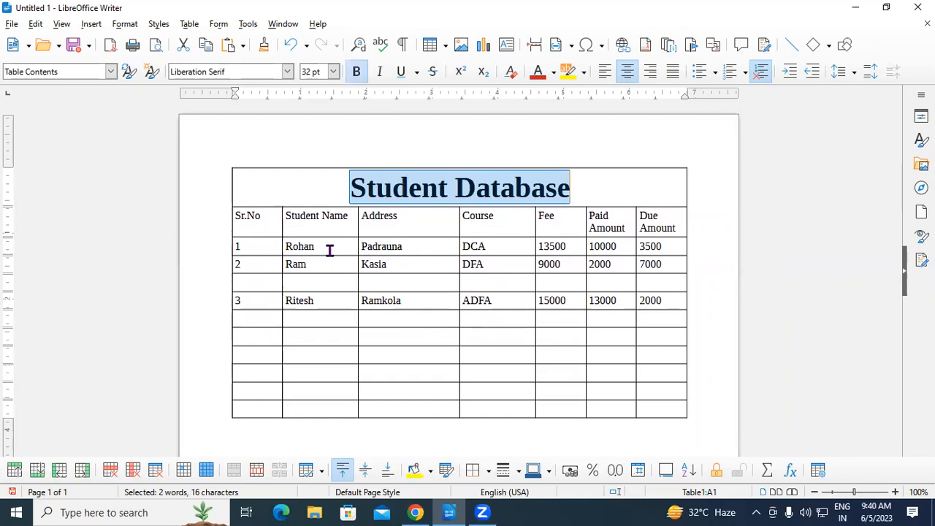
{"action": "left_click", "coordinate": [537, 71]}
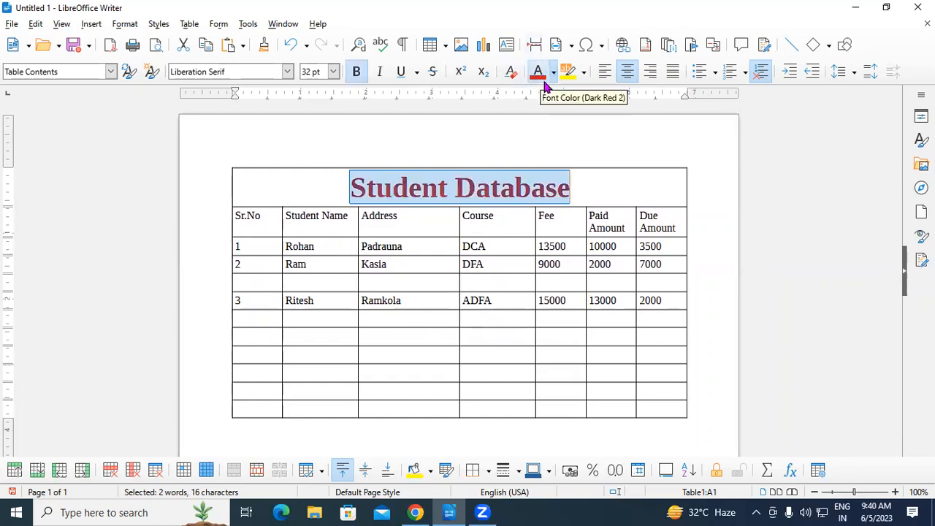
{"action": "left_click", "coordinate": [595, 190]}
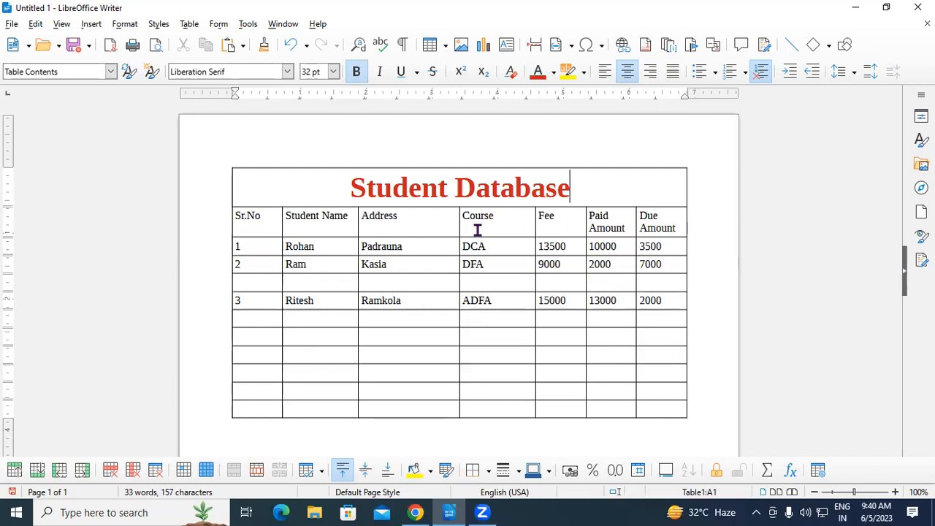
Try a red font colour and yellow highlighting on the column headings from Sr.No to Due Amount, and undo both.
{"action": "left_click_drag", "start_coordinate": [242, 217], "coordinate": [655, 230]}
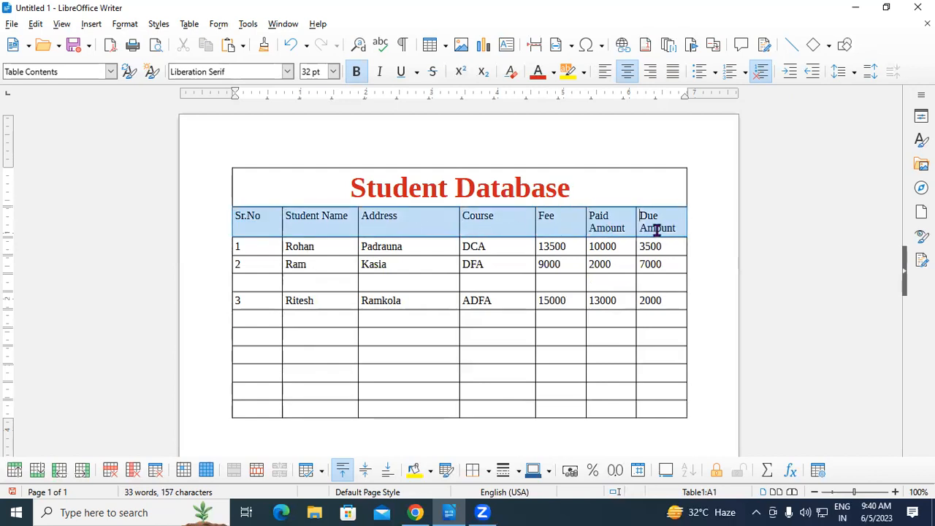
{"action": "left_click", "coordinate": [569, 72]}
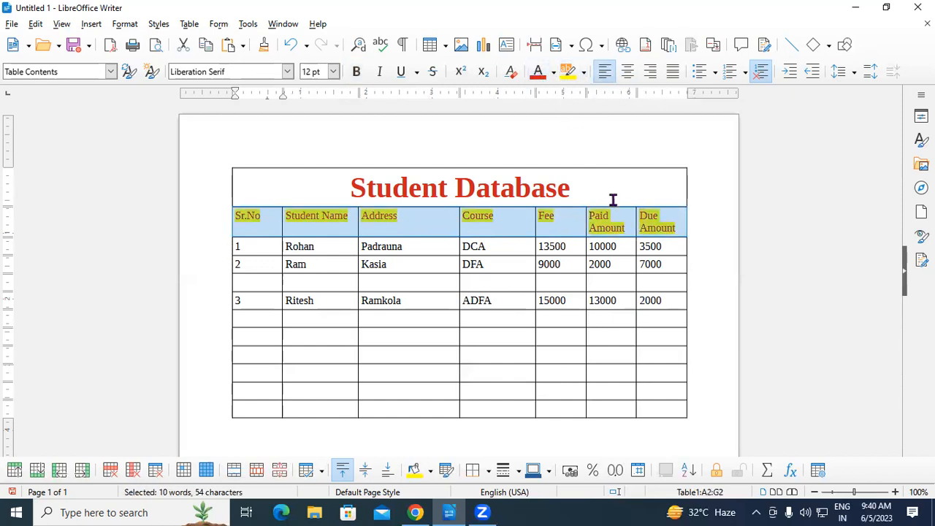
{"action": "key", "text": "ctrl+z"}
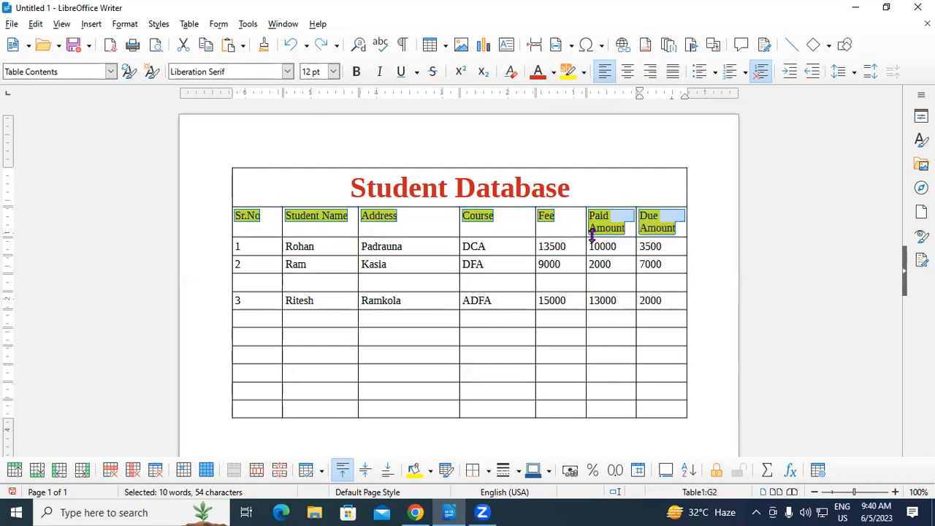
{"action": "key", "text": "ctrl+z"}
{"action": "left_click", "coordinate": [647, 246]}
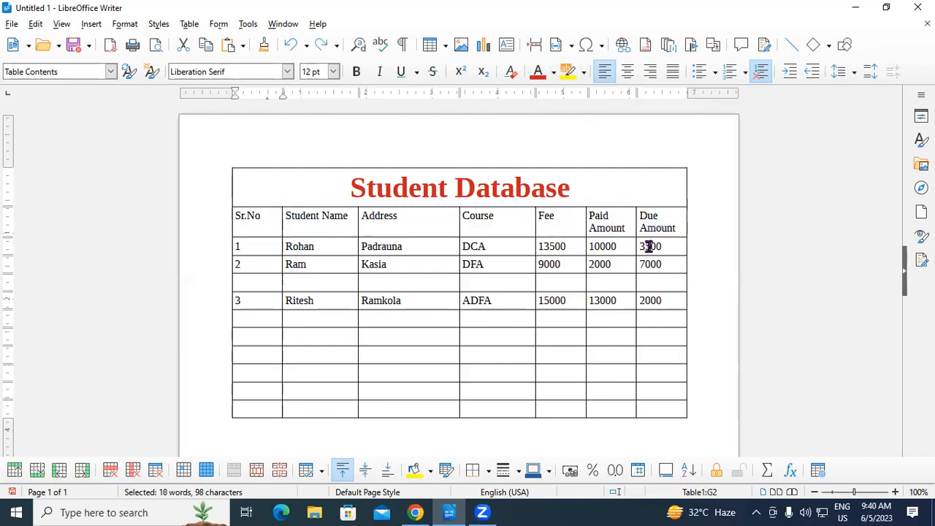